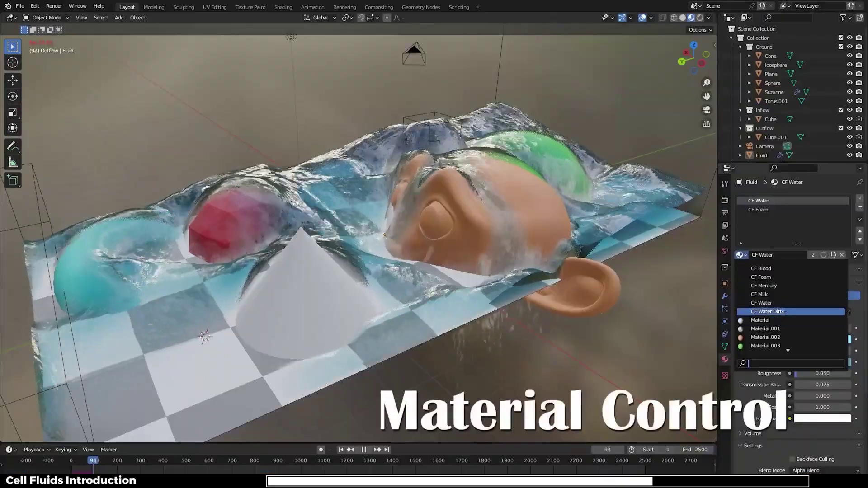
Try the CF Water Dirty, CF Blood, CF Mercury and CF Milk materials on the fluid, and return to CF Water
left_click(786, 312)
left_click(742, 256)
left_click(755, 269)
left_click(742, 256)
left_click(764, 286)
left_click(742, 255)
left_click(779, 294)
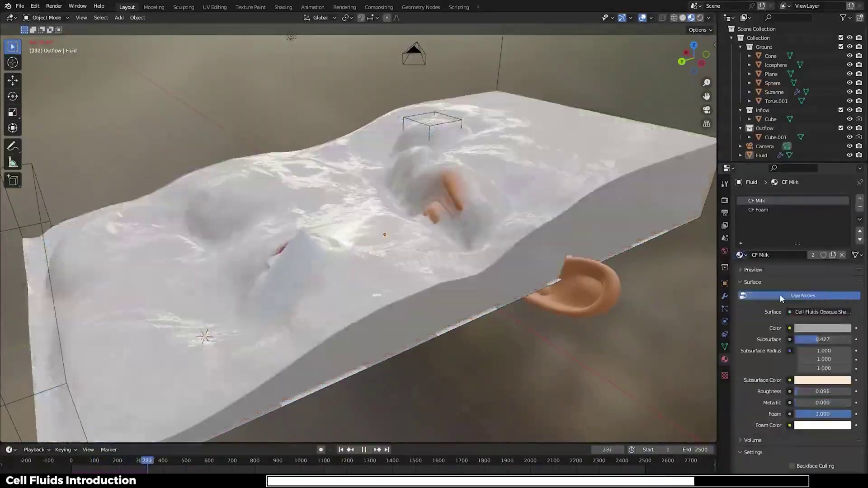
left_click(742, 256)
left_click(766, 303)
Try other absorption colors on the CF Water material and raise its absorption to about 95.5
left_click(822, 339)
left_click_drag(804, 230, 837, 242)
left_click_drag(836, 242, 784, 217)
left_click_drag(822, 329, 800, 329)
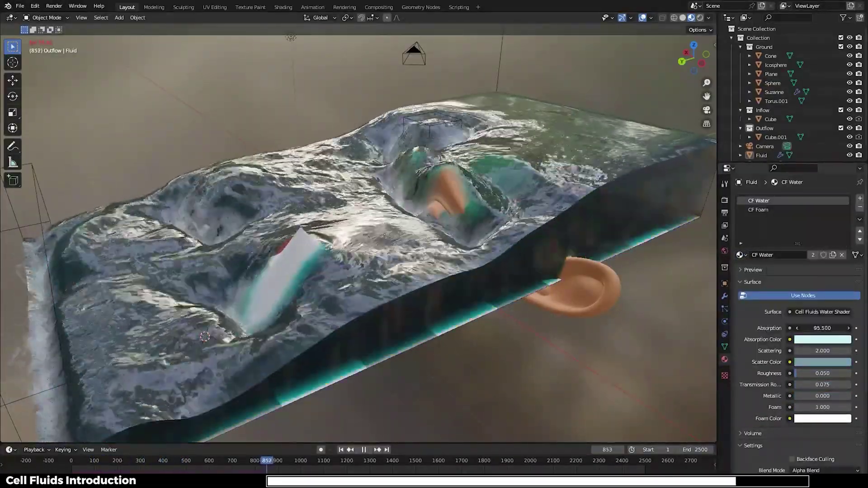
Adjust the CF Water scattering, roughness, metallic and absorption color, and set its transmission roughness to 1.000
mouse_move(823, 351)
left_mouse_down()
mouse_move(812, 351)
mouse_move(837, 350)
left_mouse_up()
left_click_drag(822, 385, 848, 385)
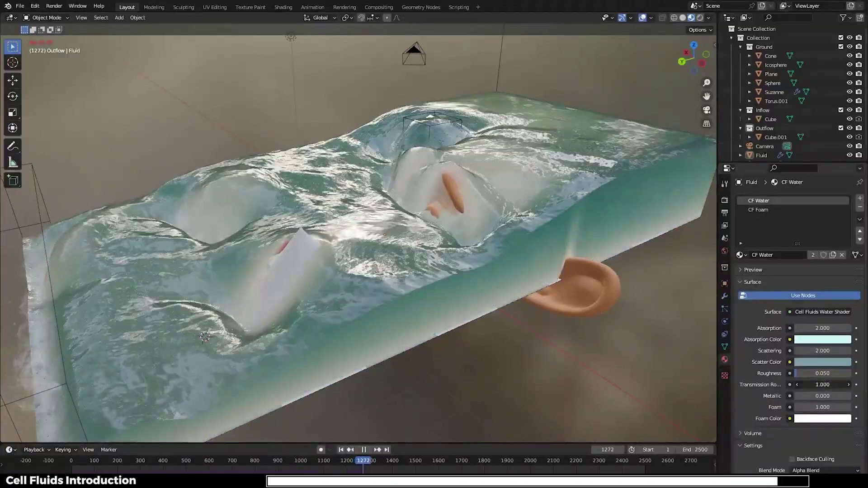
left_click_drag(810, 373, 830, 374)
left_click_drag(810, 396, 848, 396)
left_click(823, 340)
left_click_drag(845, 211, 844, 275)
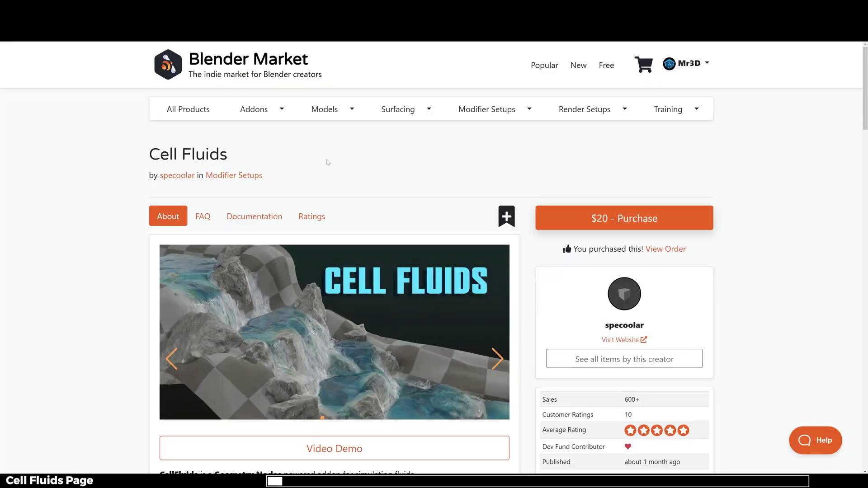
Switch to the Cell Fluids product page on Blender Market and read its description, features and limitations
scroll(763, 267, "down", 6)
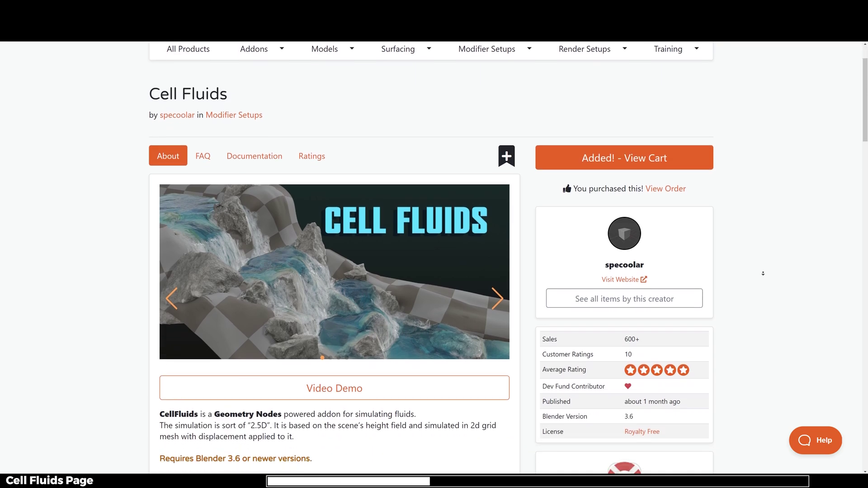
scroll(763, 267, "down", 2)
left_click_drag(184, 255, 389, 303)
left_click(338, 303)
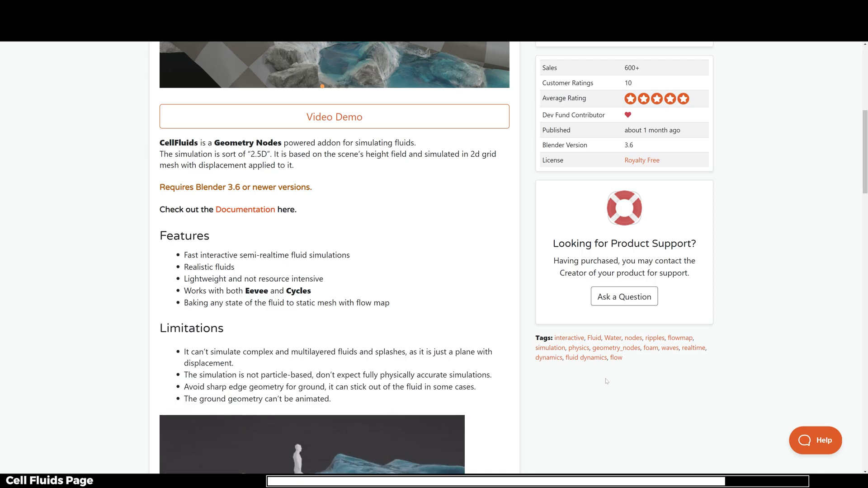
scroll(607, 380, "down", 15)
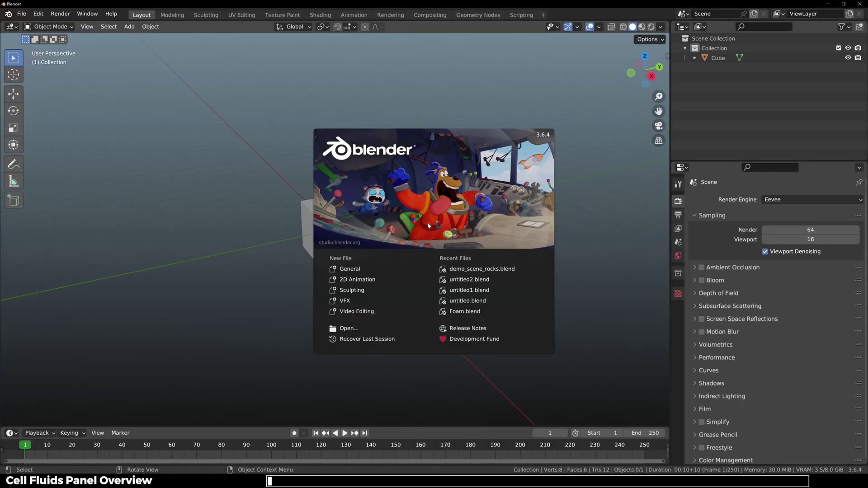
Switch to Blender, dismiss the splash screen and open the Preferences
left_click(431, 226)
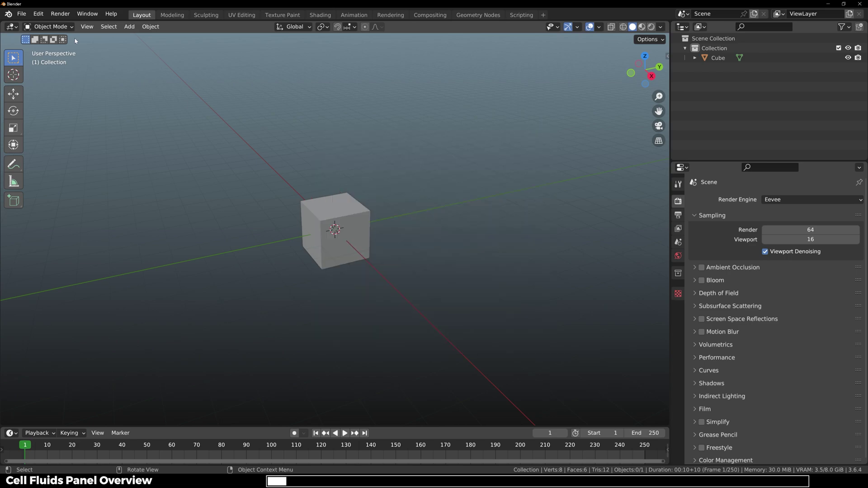
left_click(39, 14)
left_click(81, 162)
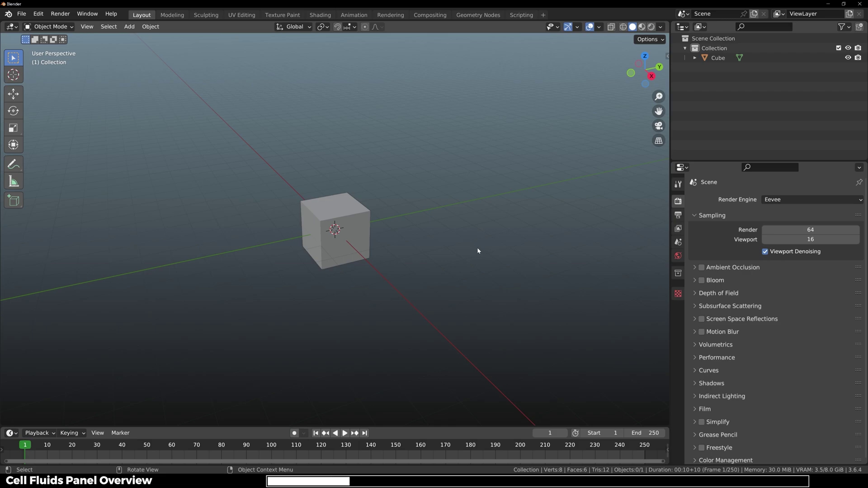
Show the Cell Fluids settings in a widened sidebar and add a new fluid domain around the cube
key("n")
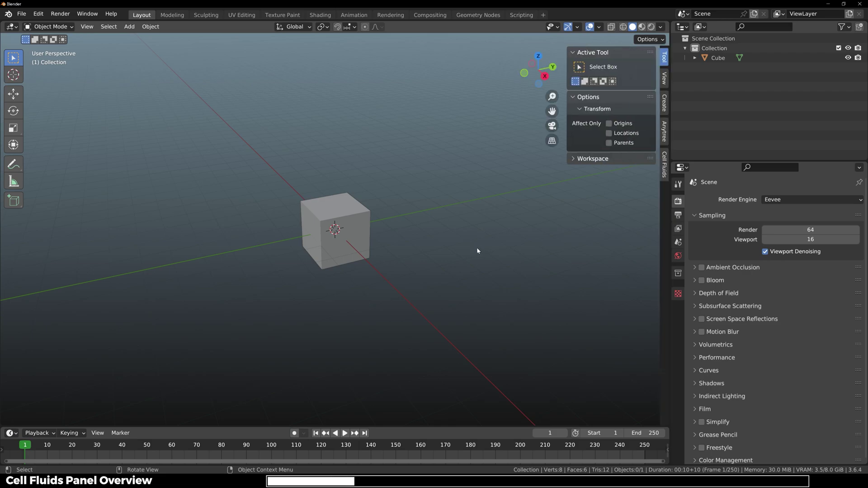
left_click(664, 166)
left_click_drag(566, 92, 514, 92)
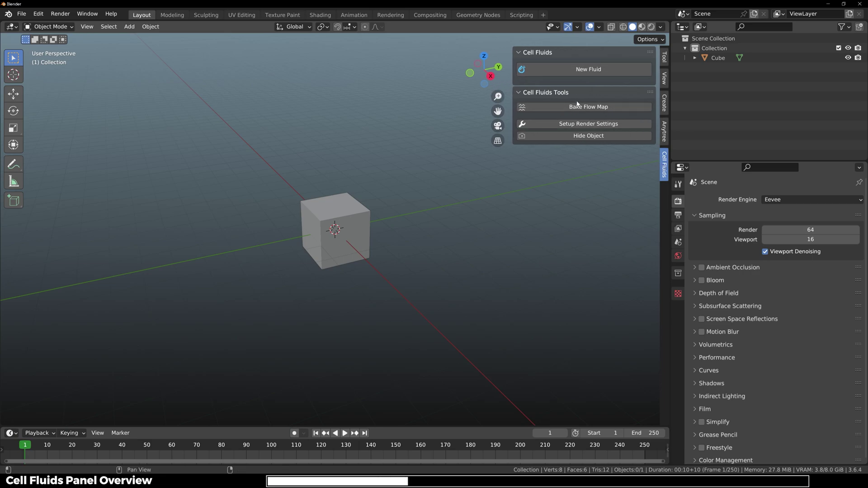
left_click(569, 70)
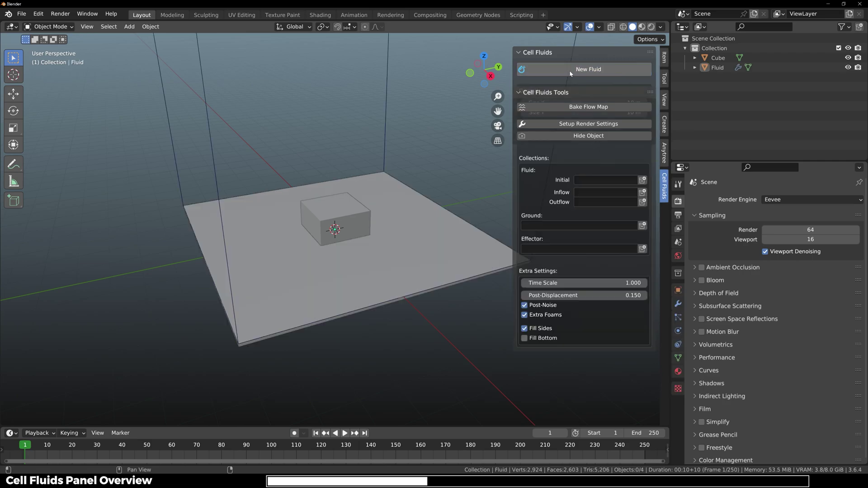
scroll(358, 107, "down", 1)
middle_click_drag(358, 113, 357, 159, "shift")
scroll(356, 159, "down", 2)
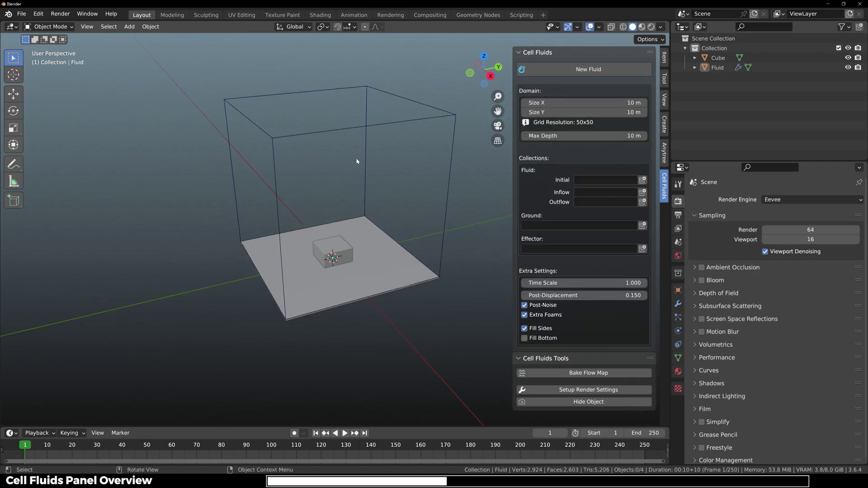
scroll(357, 160, "up", 1)
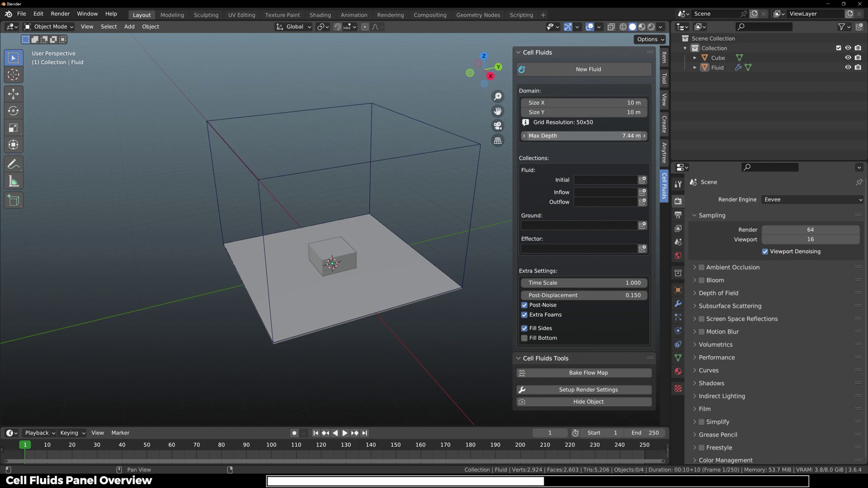
Set the fluid domain's max depth to about 9.44 m
left_click_drag(584, 135, 606, 136)
middle_click_drag(274, 195, 276, 179)
left_click_drag(584, 136, 606, 135)
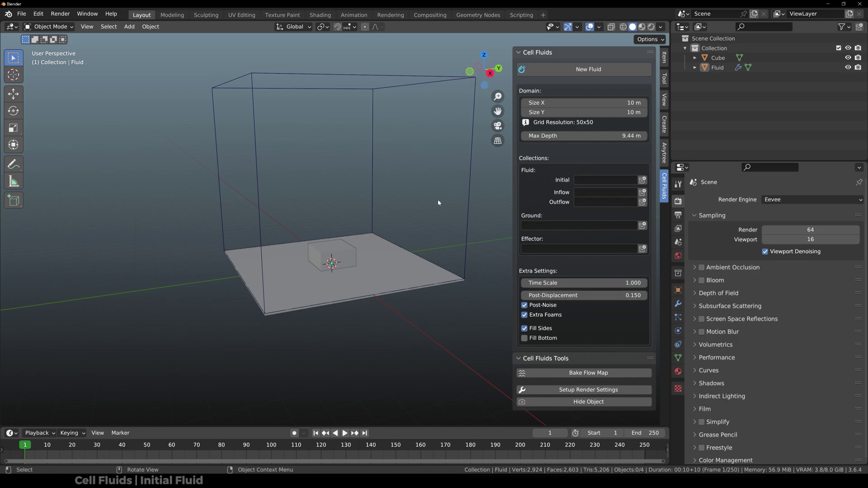
Raise the cube to mid-height in the fluid domain and place it in a new initial fluid collection
left_click(344, 258)
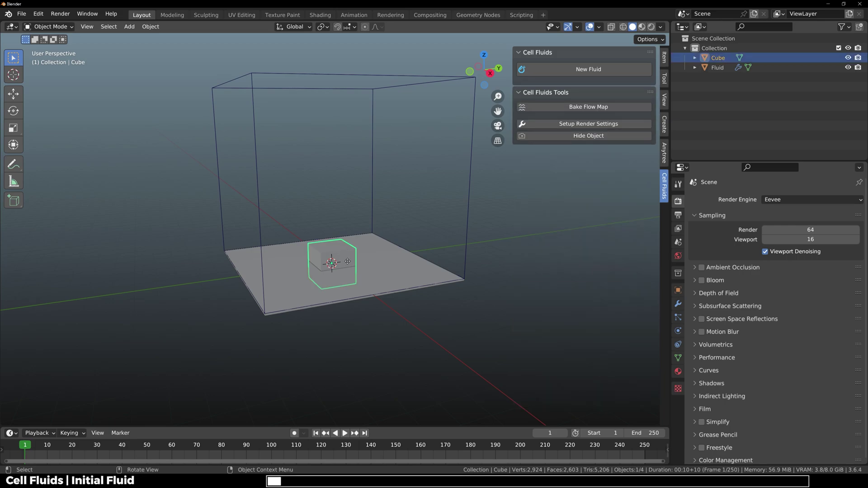
left_click_drag(347, 262, 348, 168)
left_click(372, 145)
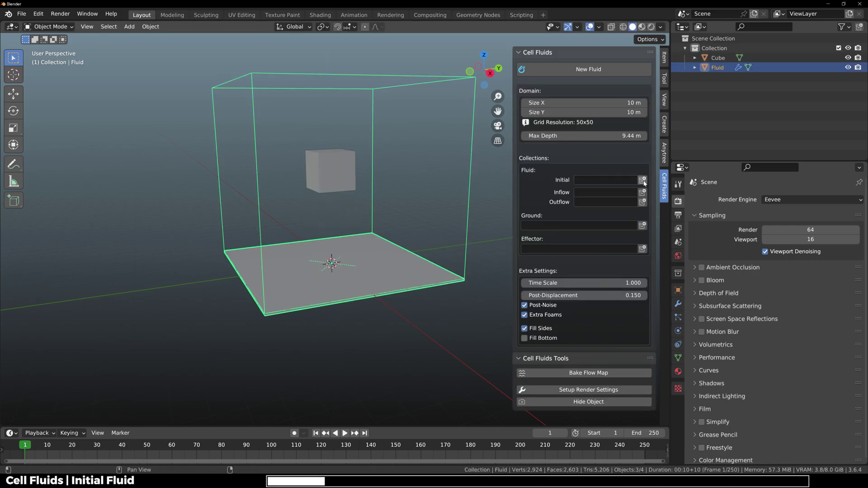
left_click(643, 180)
left_click(721, 66)
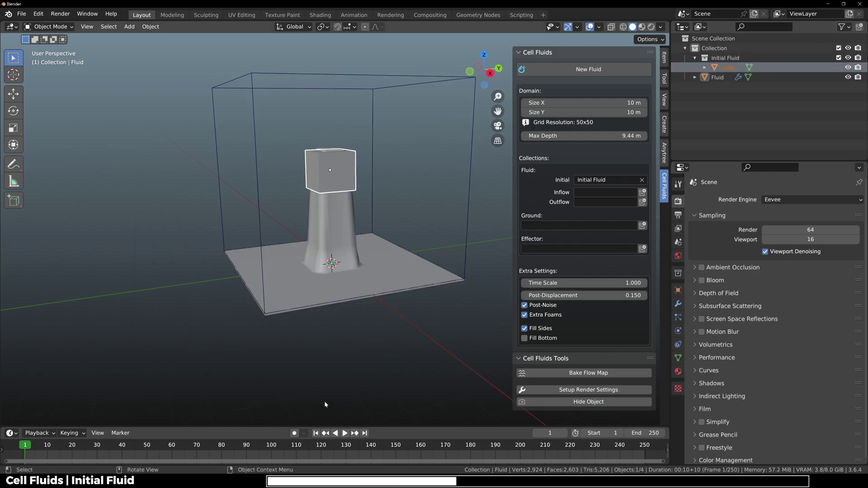
Play the fluid simulation and pause it at about frame 116 to examine how the initial fluid spreads
key("space")
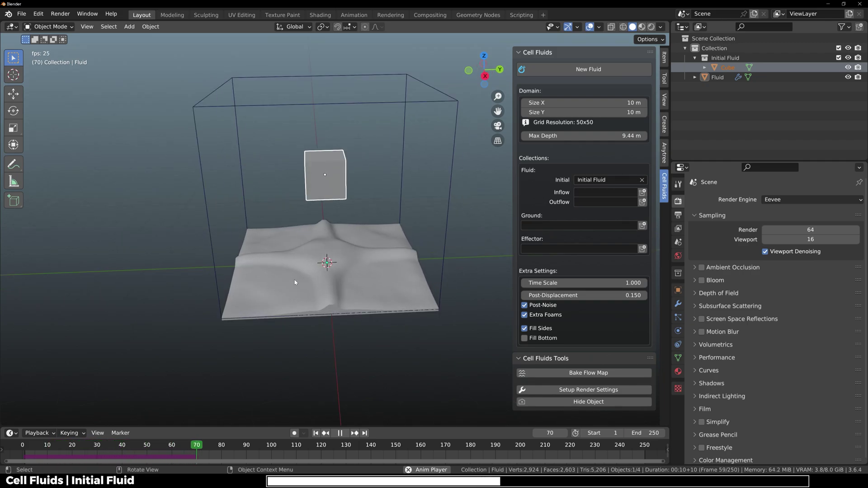
key("space")
middle_click_drag(348, 239, 328, 259)
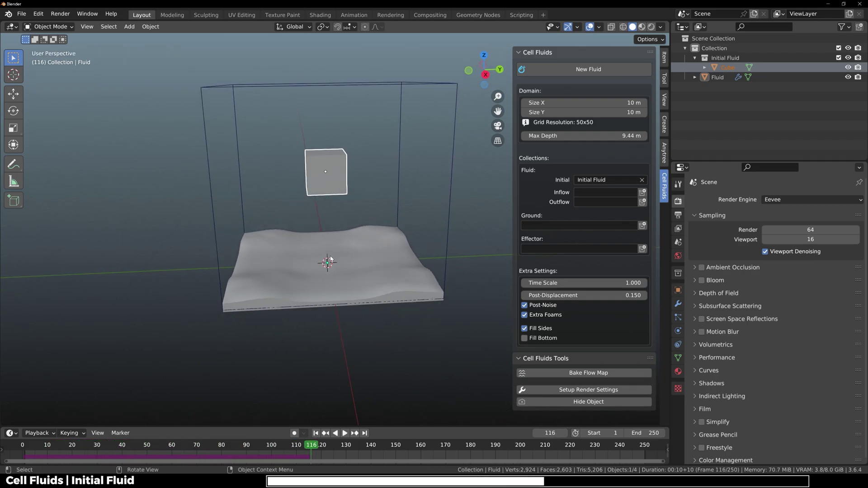
Scale the cube up to about twice its size and replay the simulation from the first frame to about frame 71
key("s")
left_click(468, 274)
key("space")
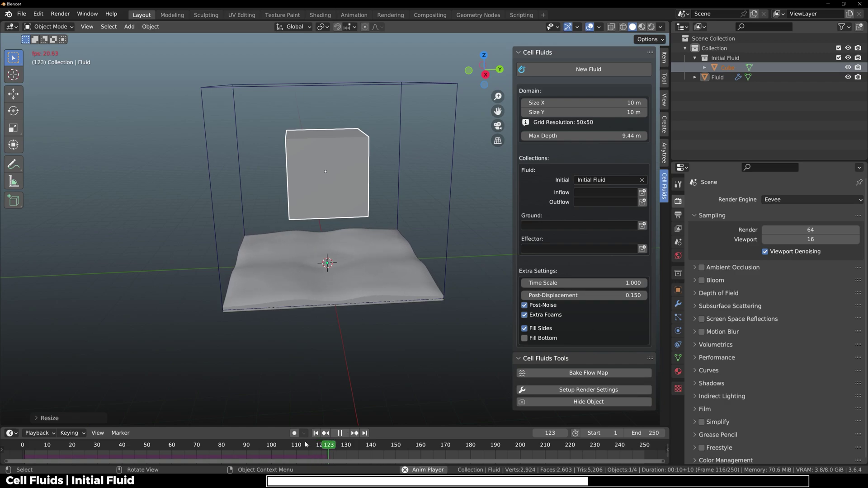
left_click(315, 433)
key("space")
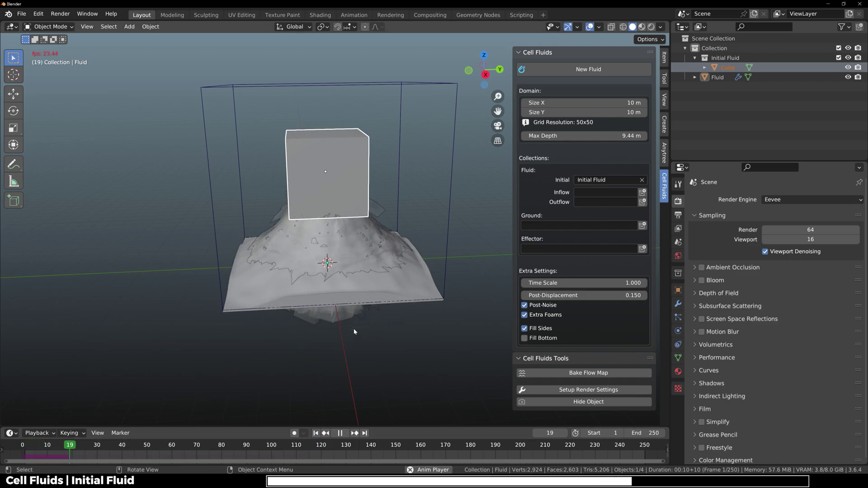
key("space")
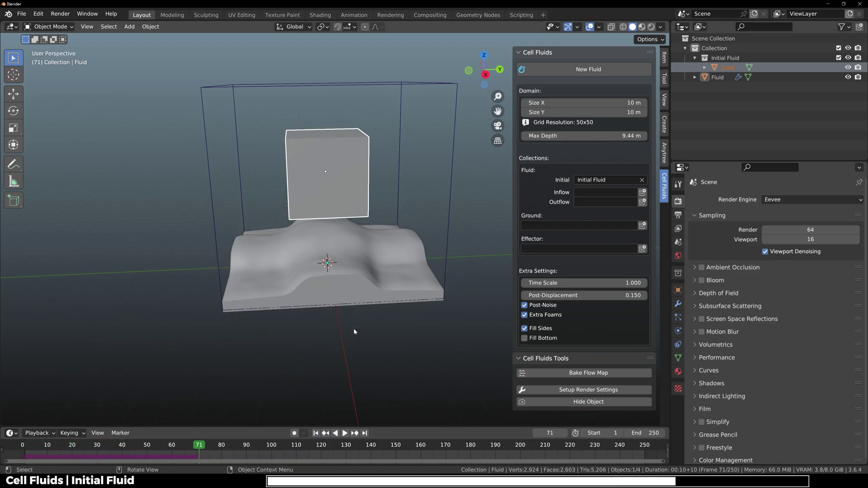
Switch the viewport to Material Preview shading and replay the fluid simulation from the first frame to about frame 136
left_click(642, 27)
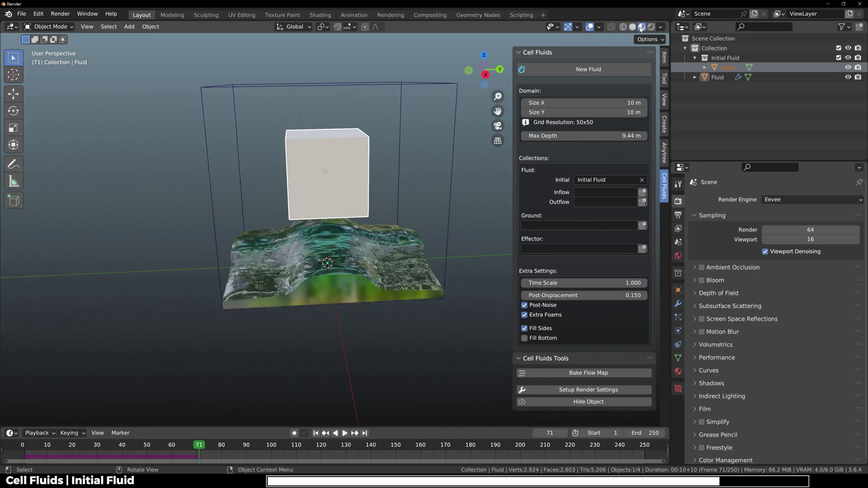
middle_click_drag(322, 266, 322, 274)
scroll(321, 285, "up", 2)
mouse_move(319, 306)
middle_mouse_down()
mouse_move(318, 337)
mouse_move(319, 312)
middle_mouse_up()
left_click(315, 433)
scroll(319, 337, "down", 2)
key("space")
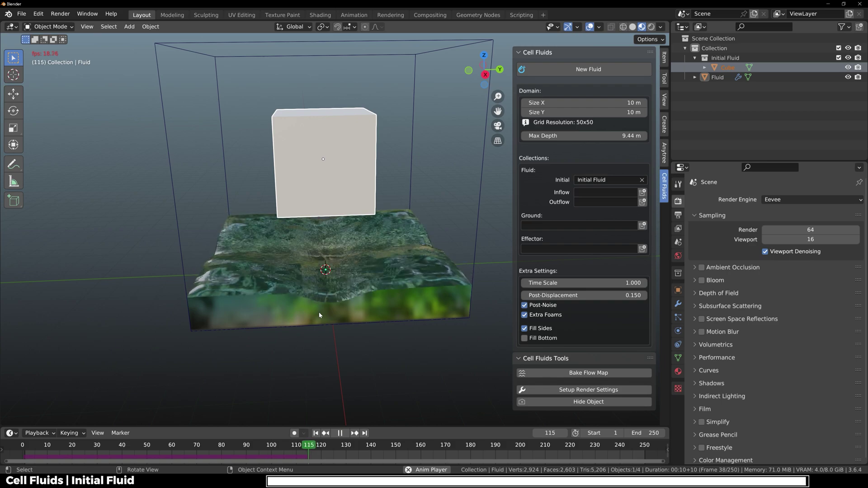
key("space")
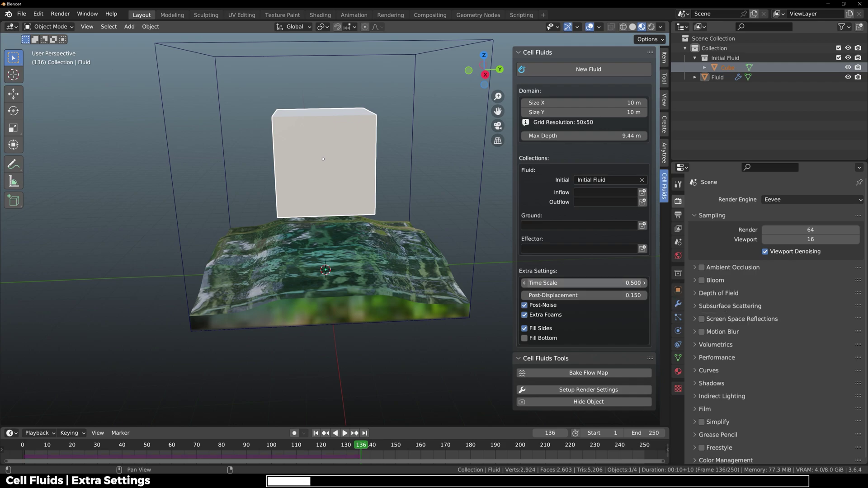
Set the animation's end frame to 5117 and play the fluid simulation from the first frame
left_click_drag(644, 433, 654, 433)
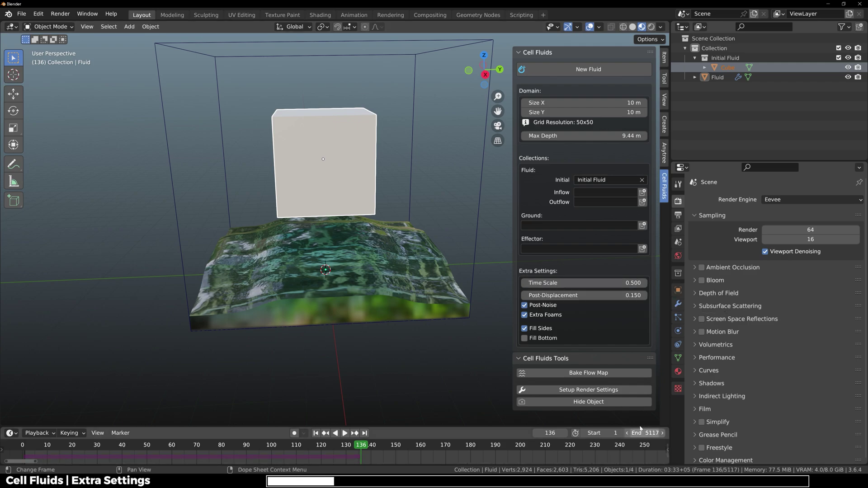
scroll(394, 450, "down", 2)
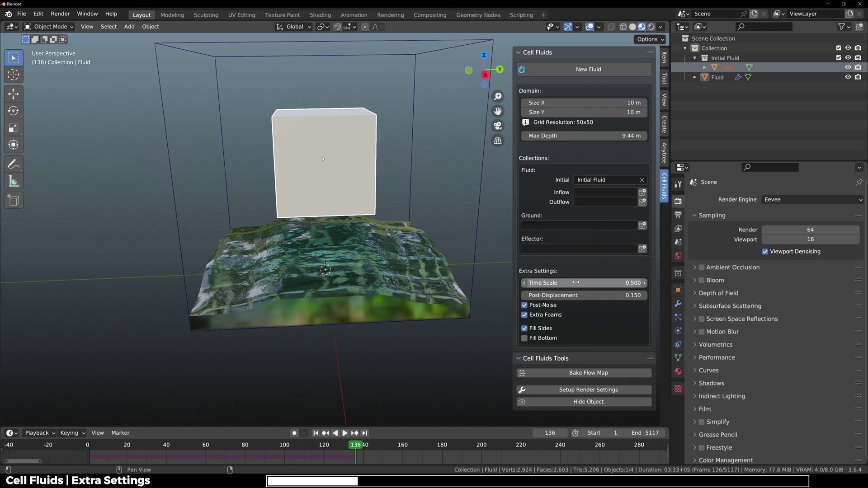
key("shift+Left")
key("space")
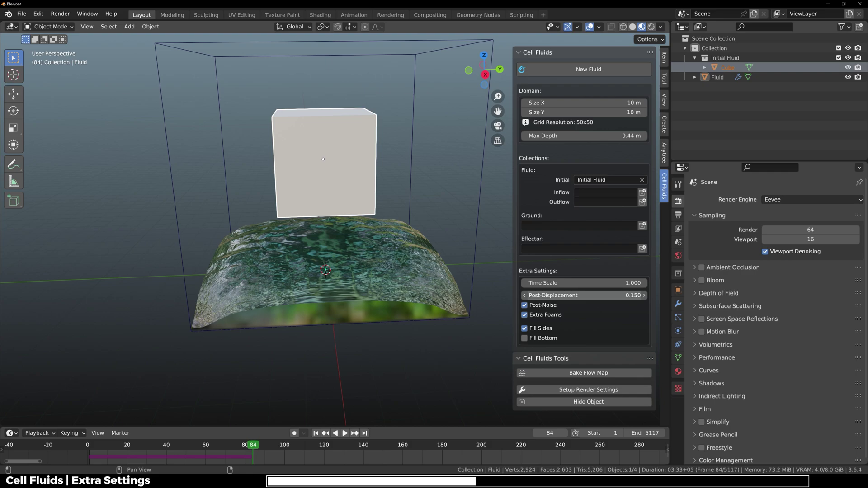
Try a post-displacement of 0.960 on the fluid and replay the simulation from the first frame
left_click_drag(583, 295, 621, 295)
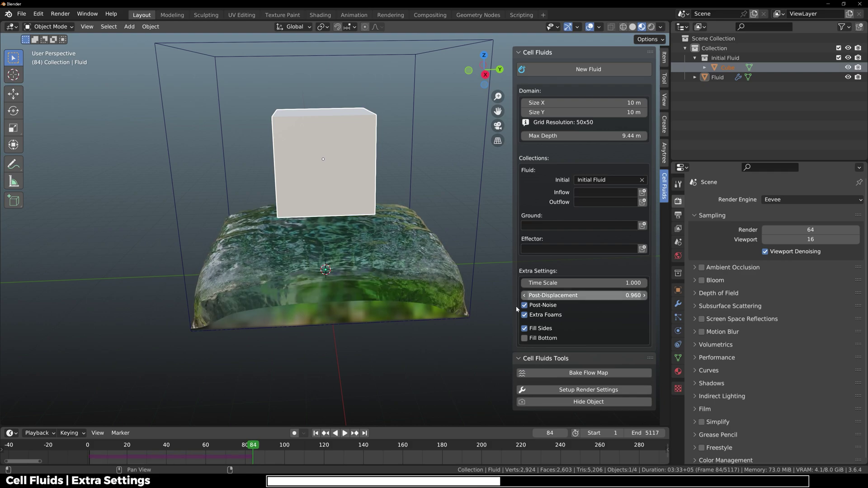
key("space")
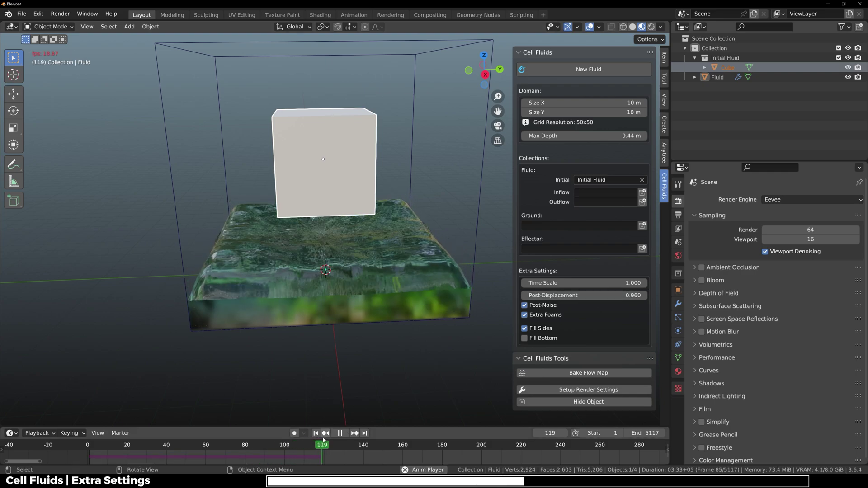
left_click(316, 433)
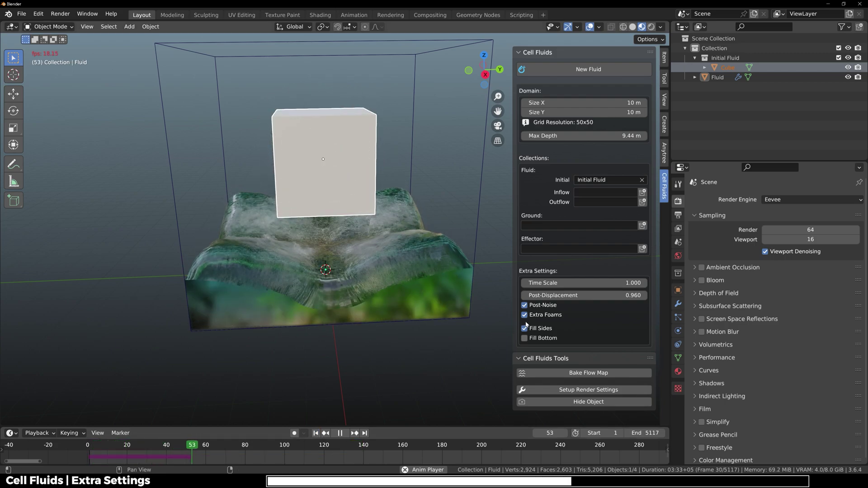
Set the post-displacement to 0.15, replay the simulation from the first frame and pause at about frame 28
left_click(566, 296)
type(".1")
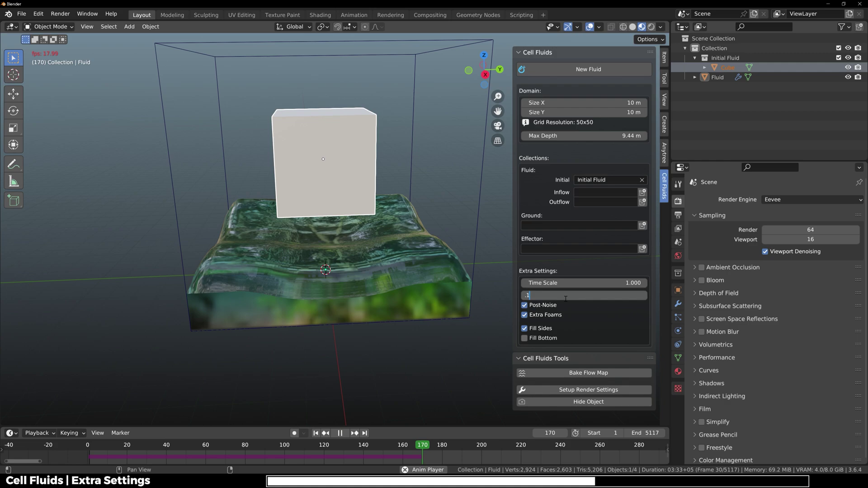
type("5")
key("Return")
left_click(317, 433)
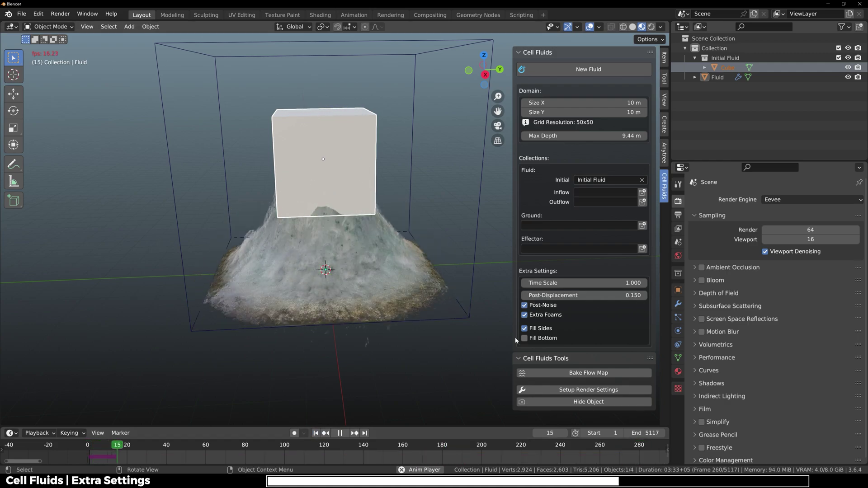
key("space")
scroll(437, 288, "up", 3)
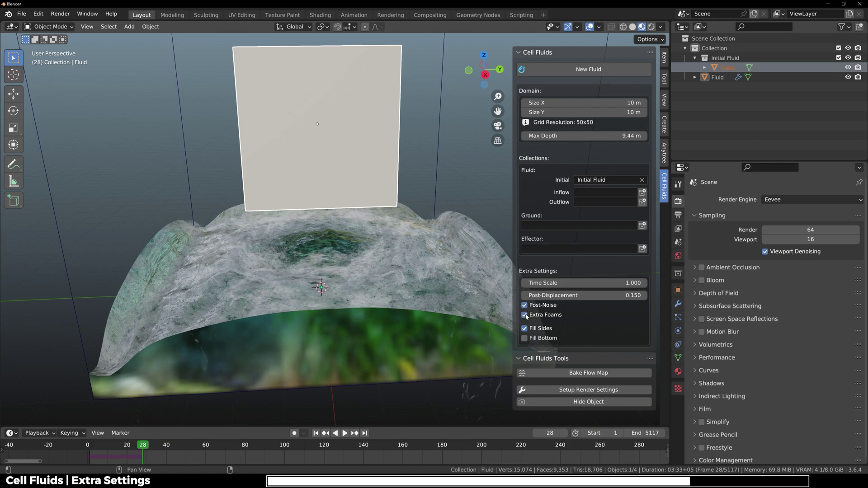
Try the fluid with Fill Sides disabled and with Fill Bottom enabled, restoring each option after the test
left_click(525, 330)
left_click(527, 330)
middle_click_drag(433, 329, 430, 290)
left_click(525, 338)
middle_click_drag(280, 258, 495, 214)
left_click(524, 338)
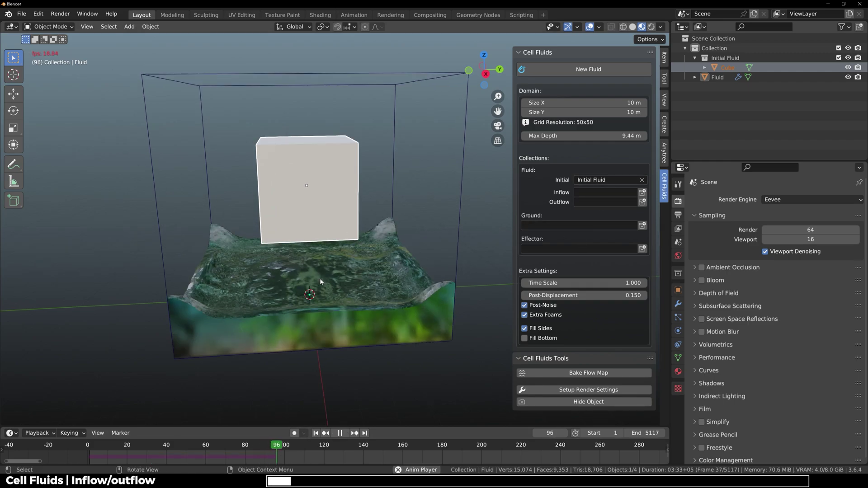
Create an Inflow collection for the fluid, move the cube into it and play the simulation to about frame 229
key("space")
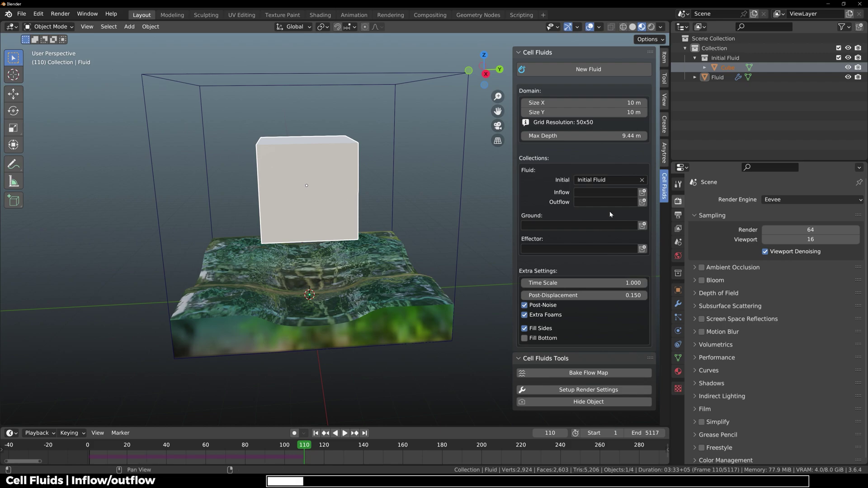
left_click_drag(716, 67, 718, 77)
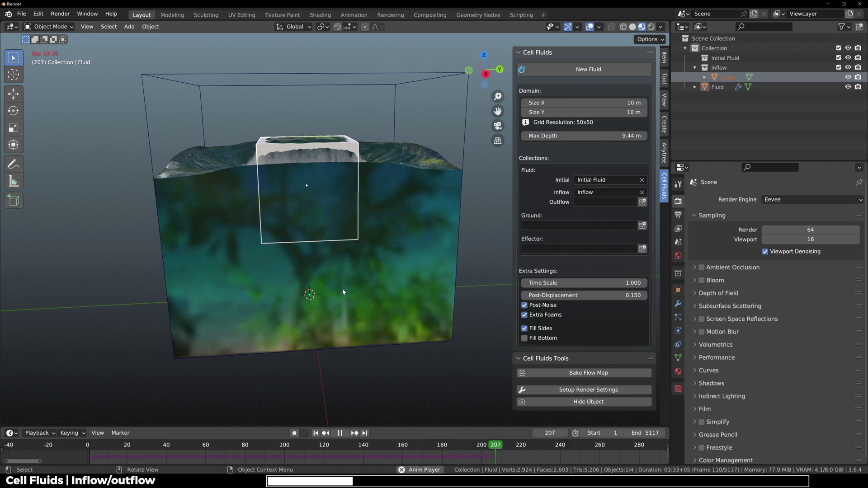
key("space")
Add a new cube at the centre of the domain's base and scale it up uniformly
middle_click_drag(343, 289, 353, 252)
key("shift+a")
mouse_move(353, 251)
left_click(392, 259)
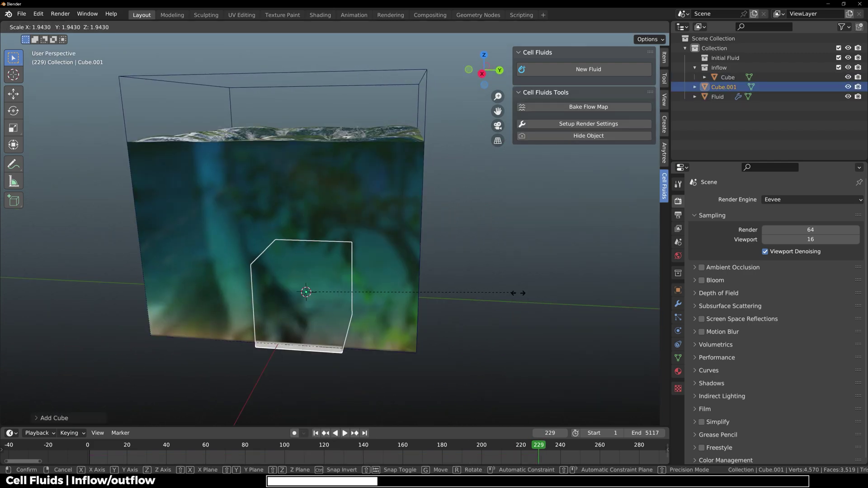
key("s")
left_click(553, 297)
Create an Outflow collection for the fluid, move the newly added cube into it and resume the simulation
left_click(394, 83)
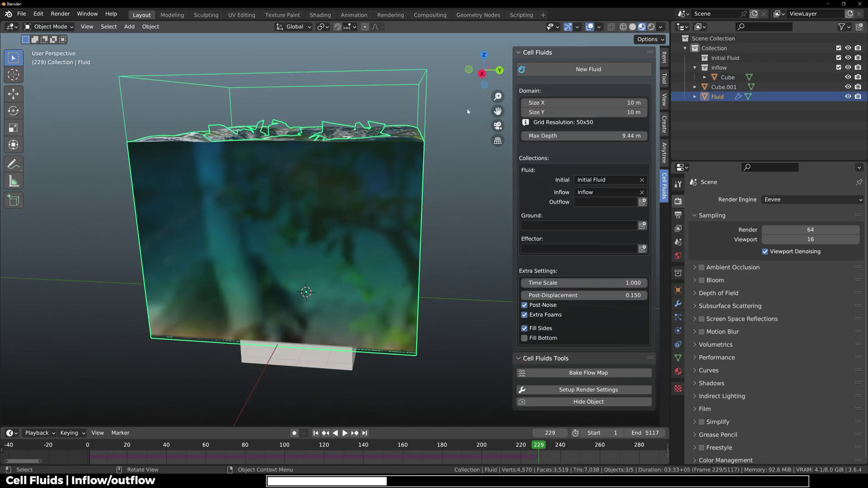
left_click(642, 202)
left_click_drag(727, 101, 724, 87)
left_click(344, 389)
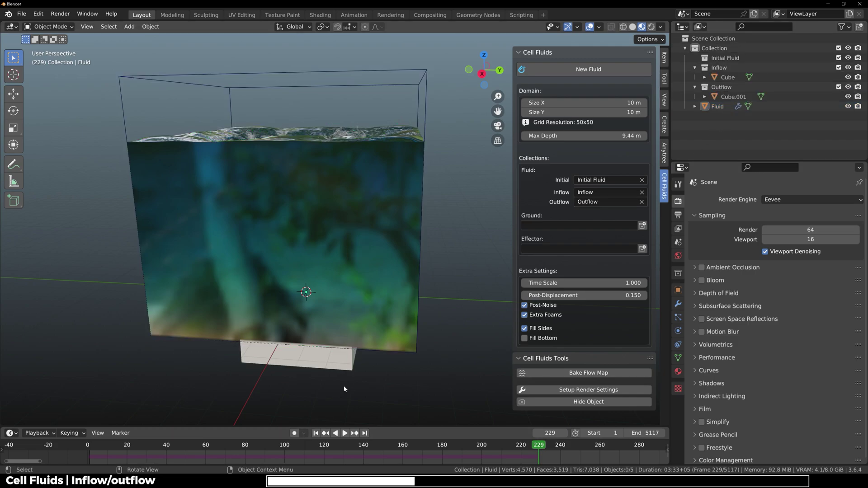
key("space")
middle_click_drag(344, 389, 339, 265)
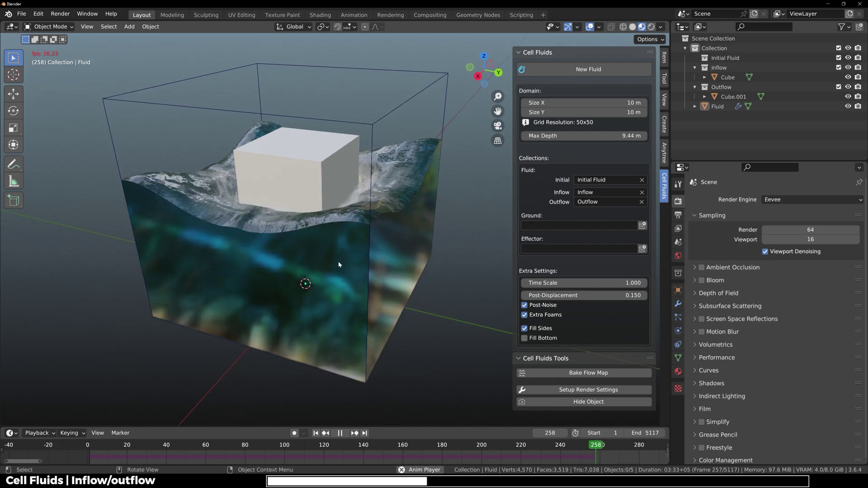
middle_click_drag(325, 202, 324, 208)
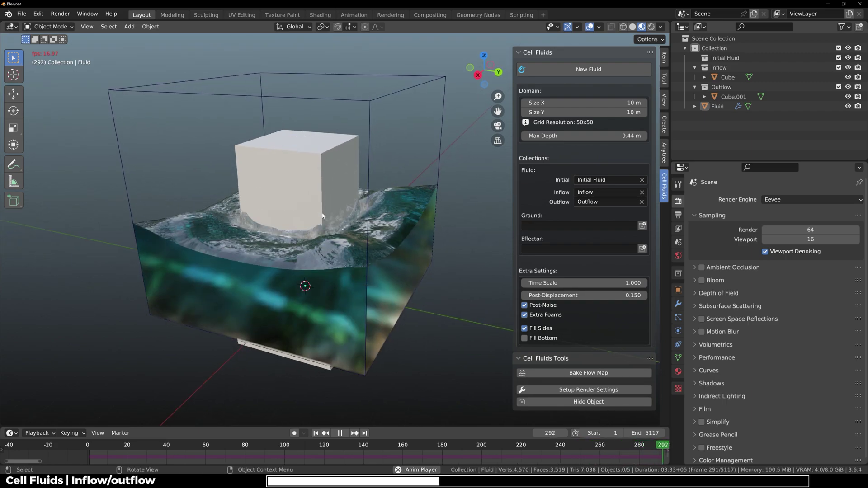
Raise the inflow cube along Z, scale it down and reposition it near the domain's rear corner while the simulation plays
left_click(326, 196)
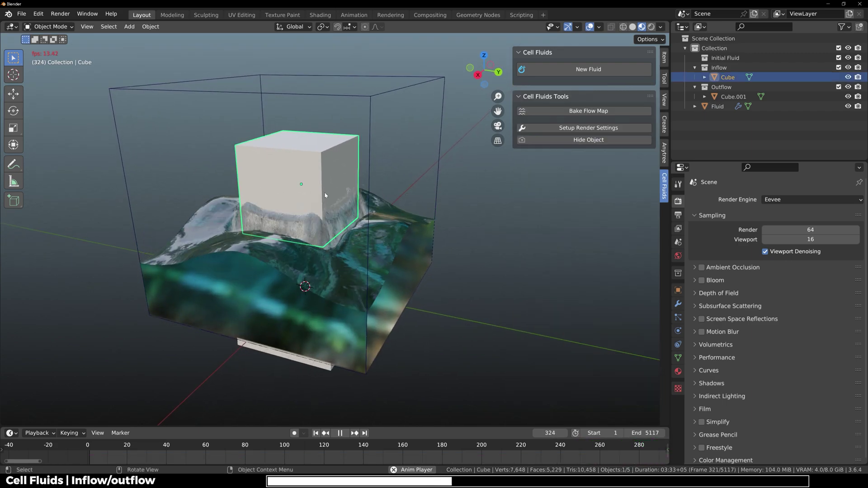
key("g")
key("z")
left_click(326, 239)
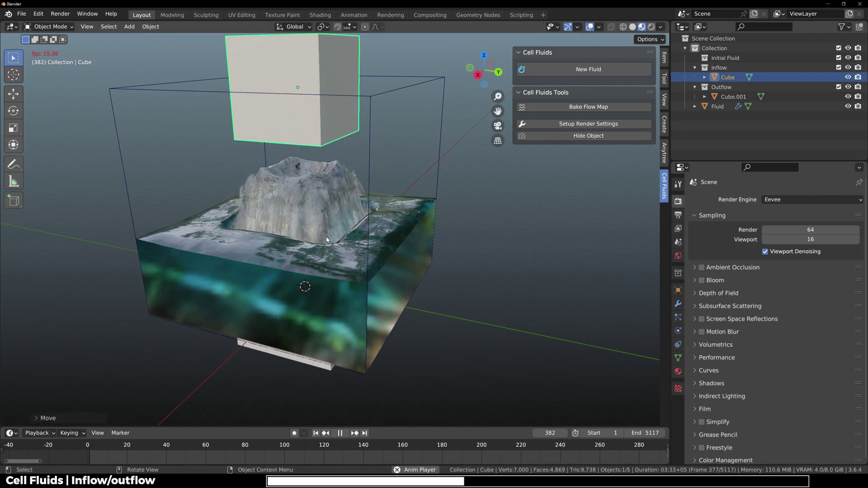
key("s")
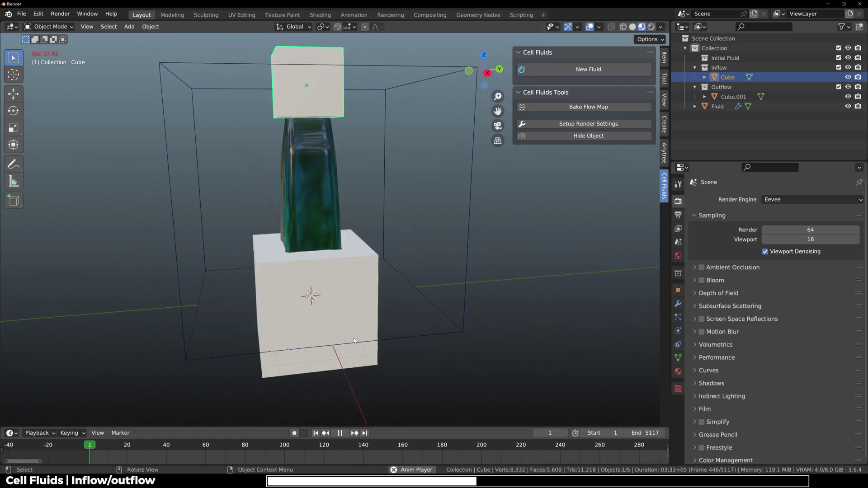
middle_click_drag(317, 278, 287, 296)
key("g")
left_click(343, 332)
Scale the outflow cube down slightly and run the simulation to about frame 1129
middle_click_drag(344, 333, 384, 318)
middle_click_drag(337, 269, 310, 276)
left_click(316, 369)
key("s")
left_click(339, 286)
middle_click_drag(403, 253, 364, 266)
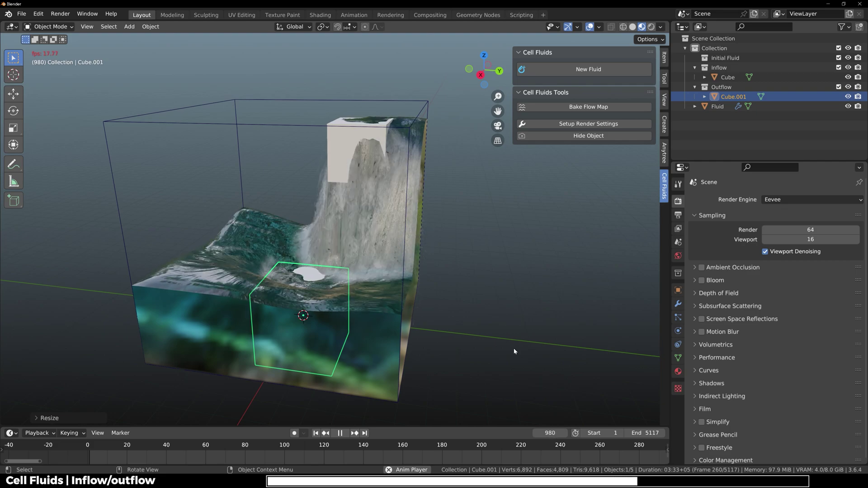
key("space")
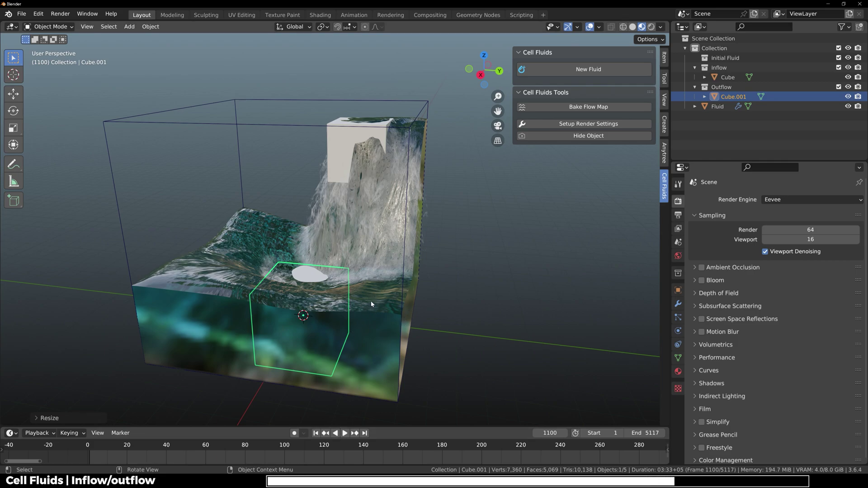
key("space")
middle_click_drag(397, 298, 338, 284)
key("space")
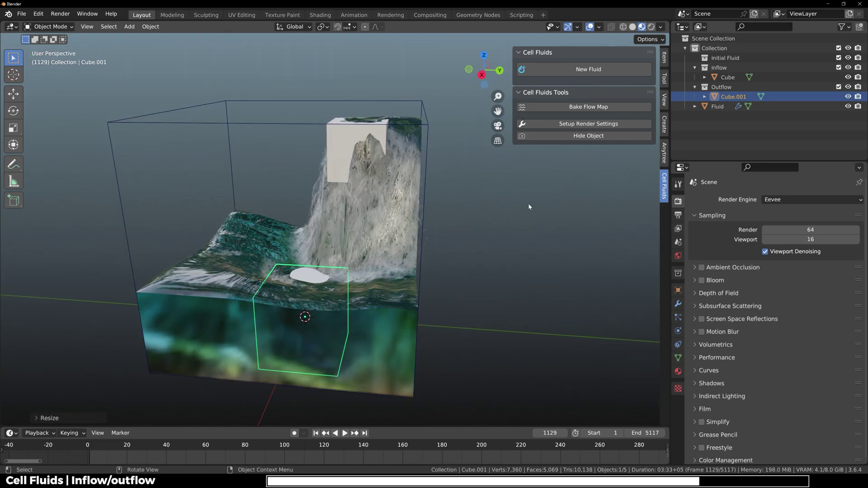
Move the inflow cube out of the Inflow collection, hide it, and shrink the outflow cube to a small block
left_click_drag(728, 78, 730, 151)
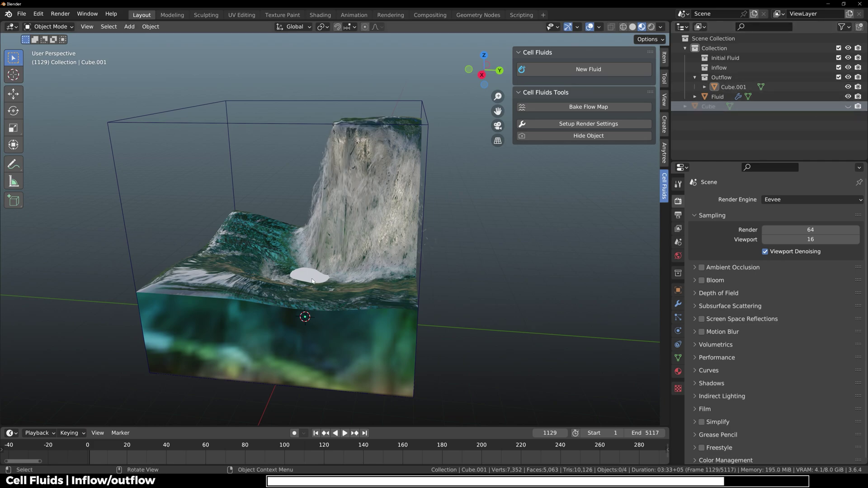
left_click(312, 280)
key("s")
left_click(356, 278)
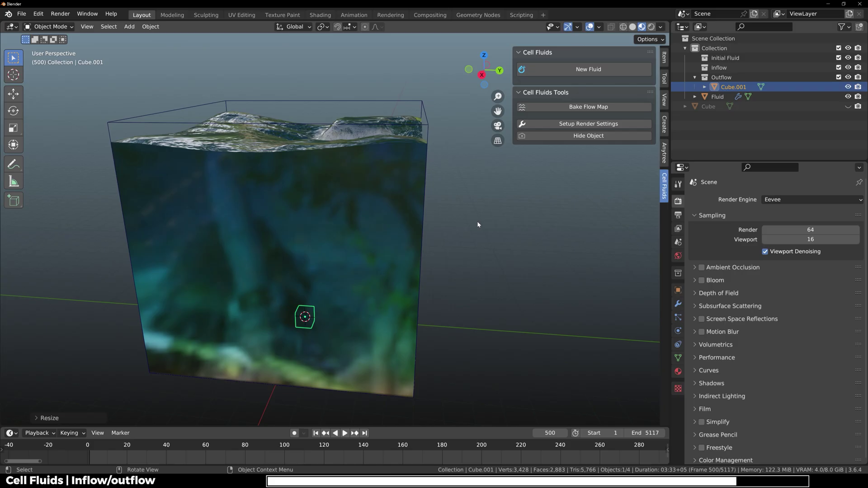
Play the simulation from about frame 500 to frame 877 and examine the fluid around the outflow
key("space")
middle_click_drag(477, 225, 393, 236)
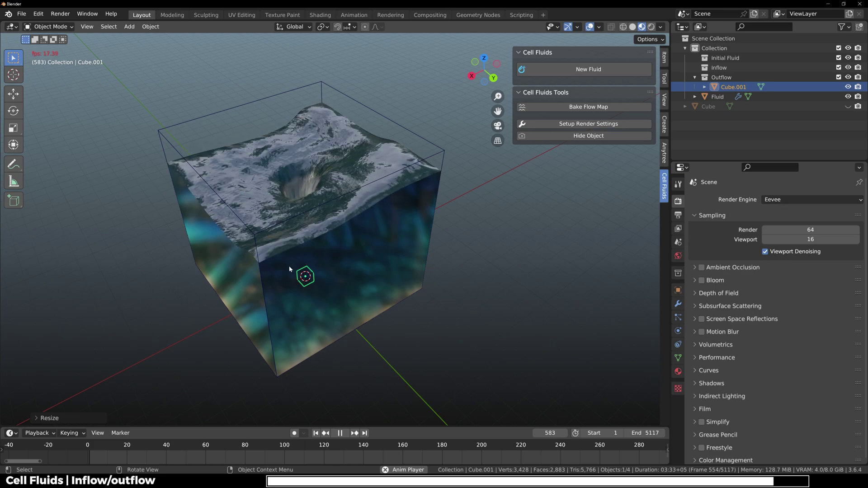
middle_click_drag(317, 243, 309, 209)
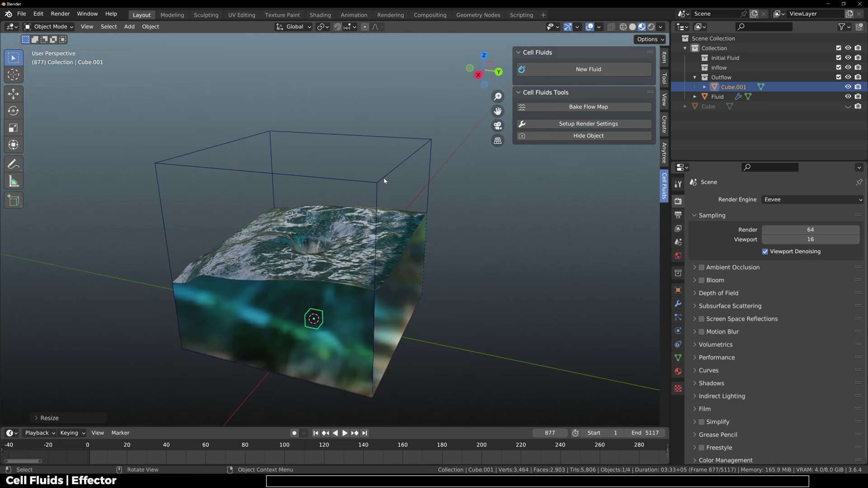
Move the outflow cube out of the Outflow collection and play the simulation to about frame 937
left_click(346, 279)
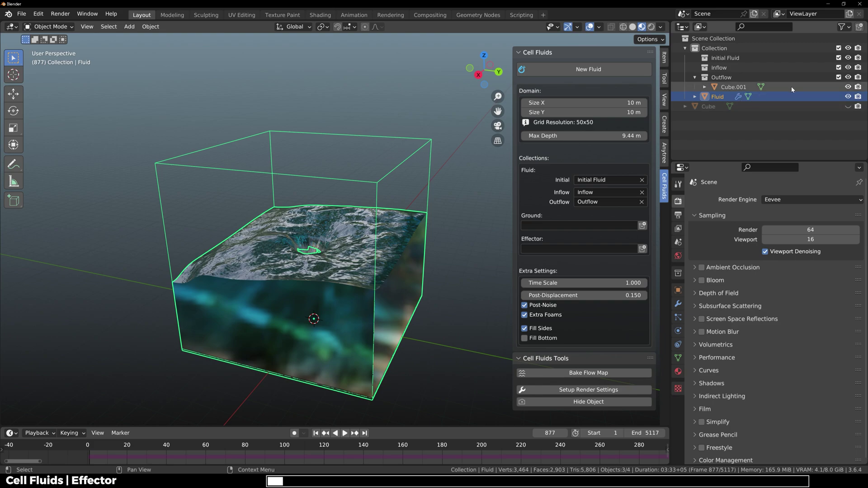
left_click_drag(735, 87, 725, 142)
key("space")
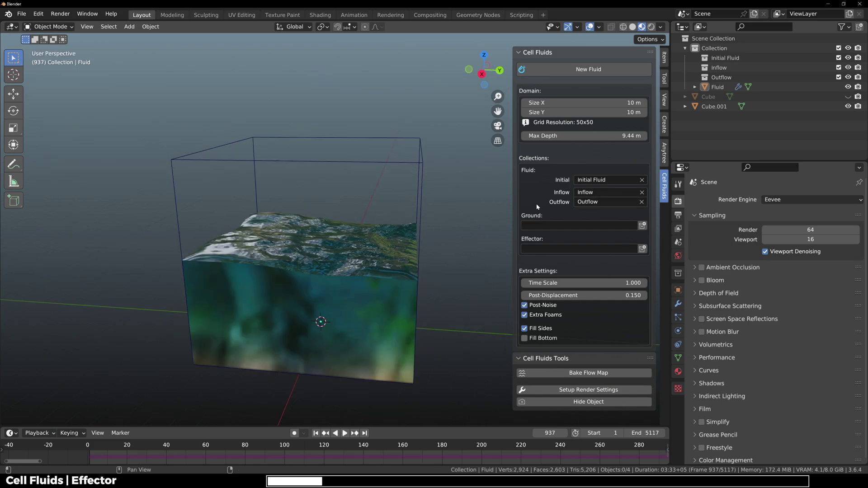
Add another cube and raise it to the fluid's surface at a Z location of about 4.84 m
key("shift+a")
mouse_move(349, 235)
left_click(446, 250)
key("g")
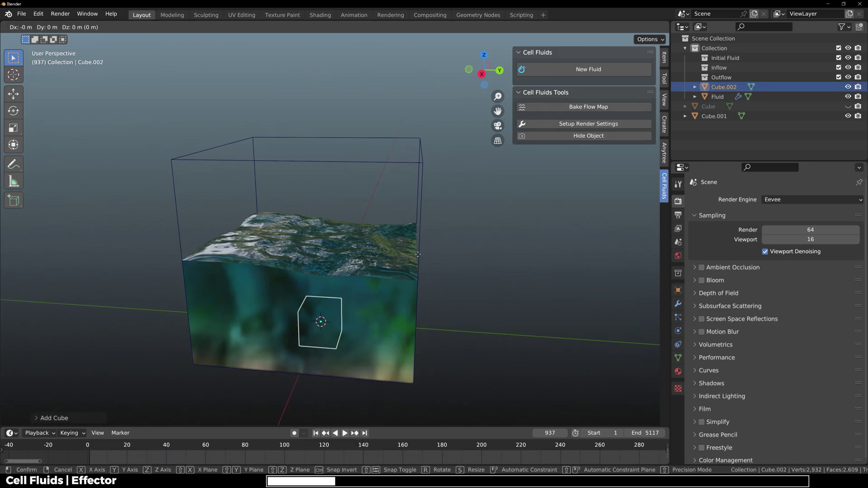
left_click(427, 170)
Stretch the new cube along Y into a long bar and scale it uniformly by about 0.506
key("s")
key("x")
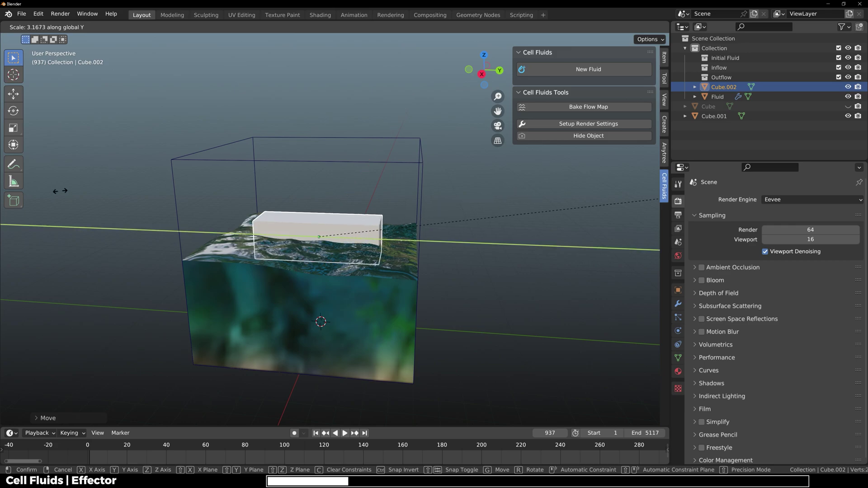
left_click(246, 198)
middle_click_drag(332, 214, 272, 228)
key("r")
key("r")
right_click(418, 235)
key("s")
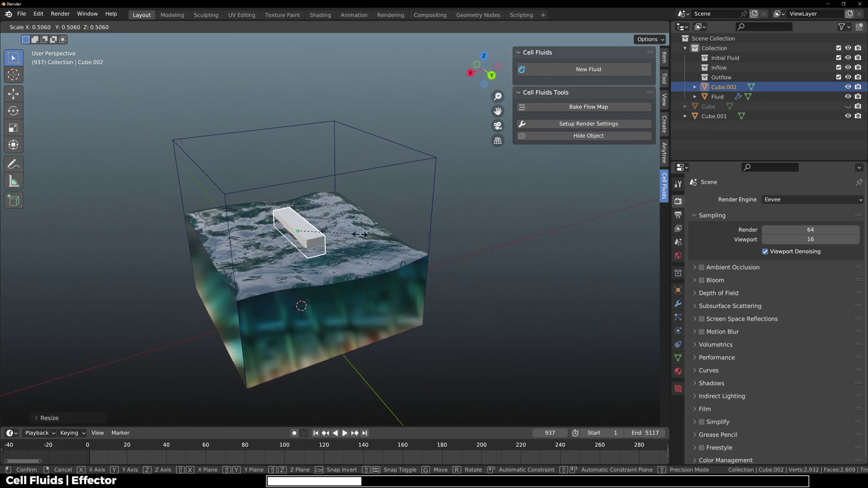
left_click(360, 235)
middle_click_drag(360, 234, 354, 266)
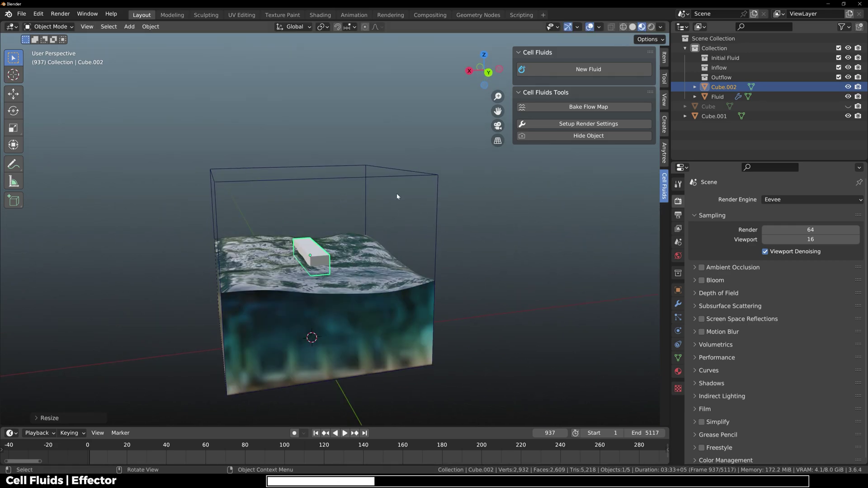
Create an Effector collection for the fluid and move the bar-shaped cube into it
left_click(410, 174)
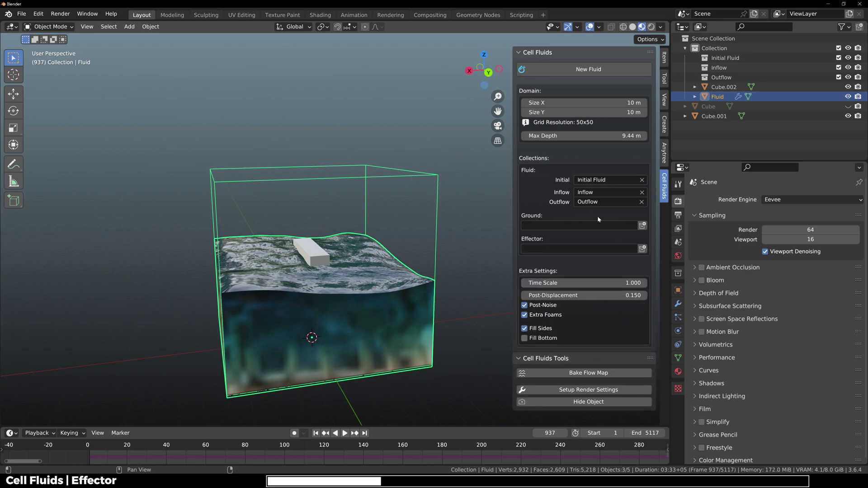
left_click(644, 250)
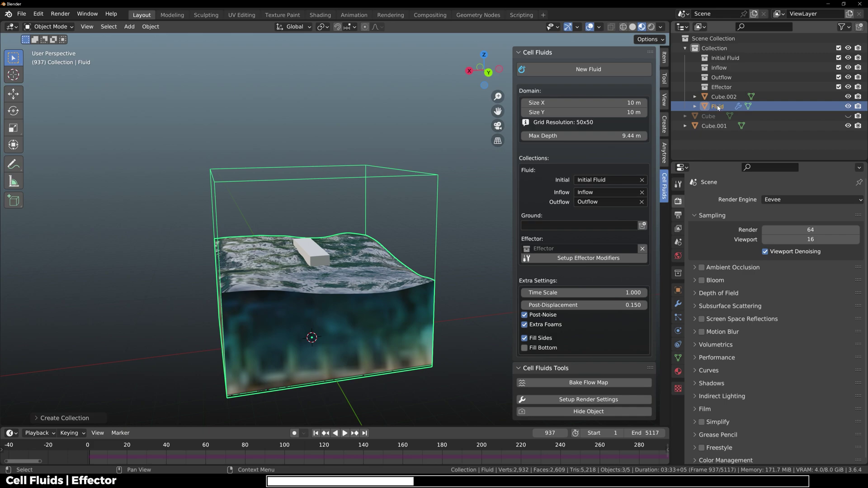
left_click(714, 127)
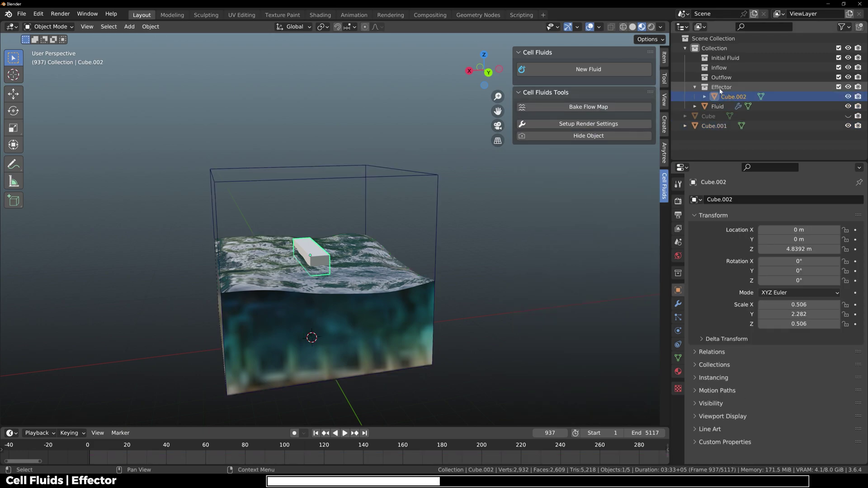
Set up the effector modifiers from the fluid object and display the bar's modifiers
left_click(370, 180)
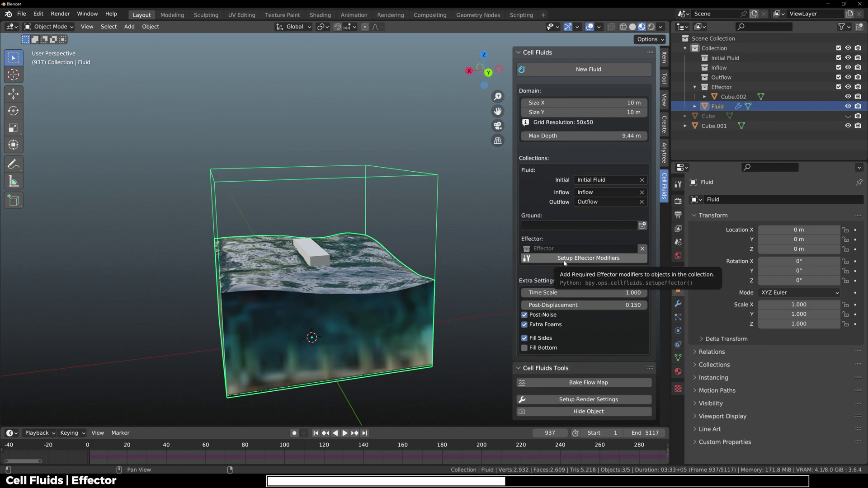
left_click(567, 259)
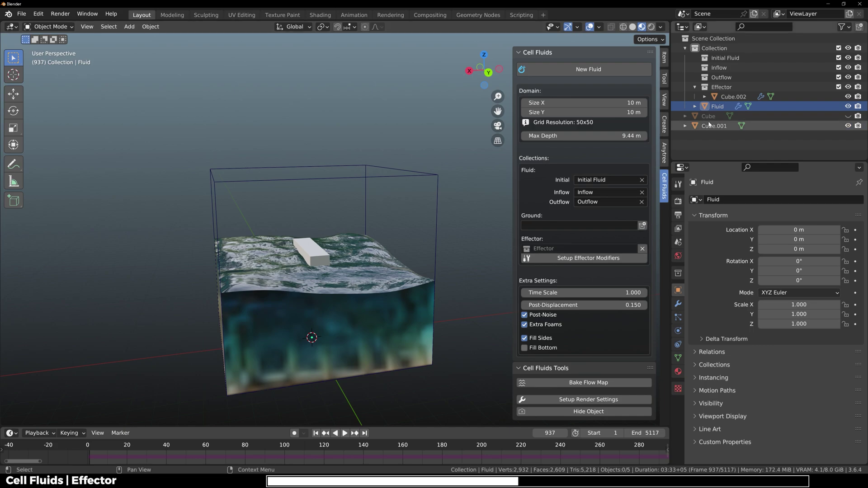
left_click(678, 304)
left_click(313, 256)
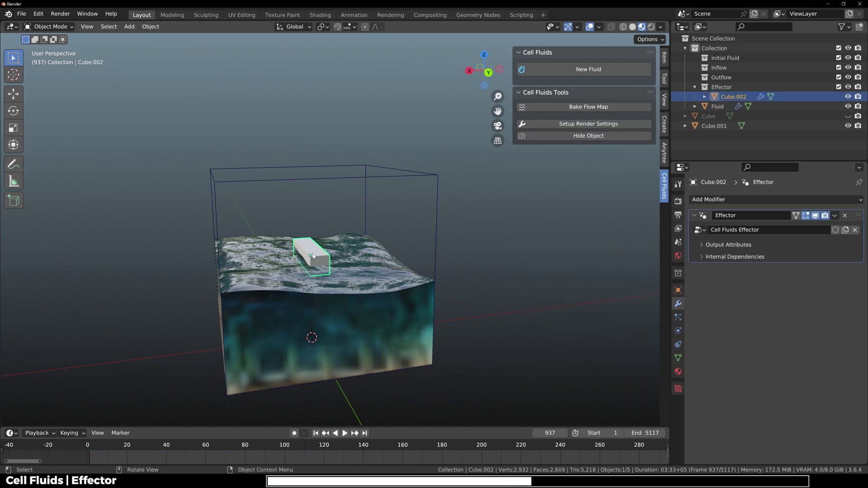
Play the simulation to about frame 2165 while moving the effector bar through the fluid surface, and delete the bar
scroll(313, 256, "up", 2)
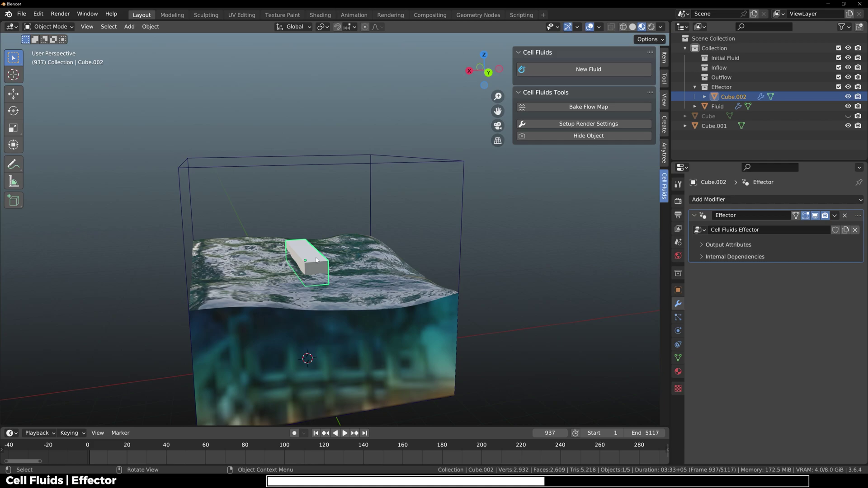
mouse_move(317, 260)
left_mouse_down()
mouse_move(324, 261)
mouse_move(309, 262)
left_mouse_up()
key("g")
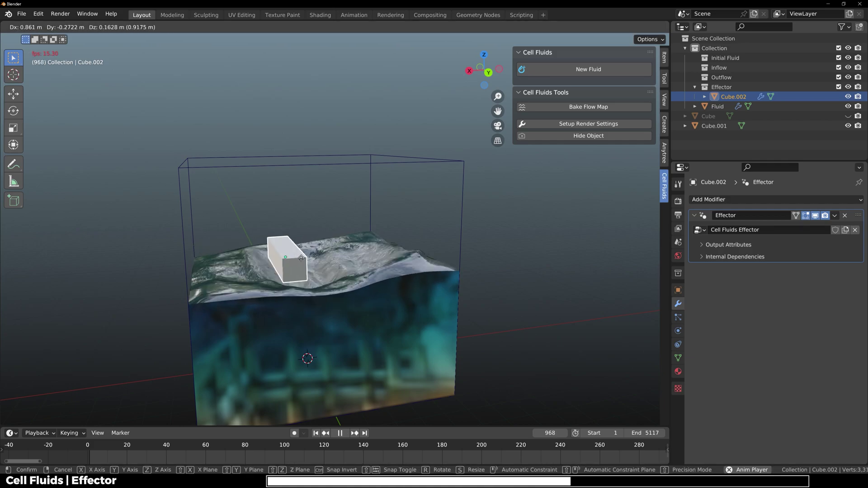
left_click_drag(301, 258, 341, 269)
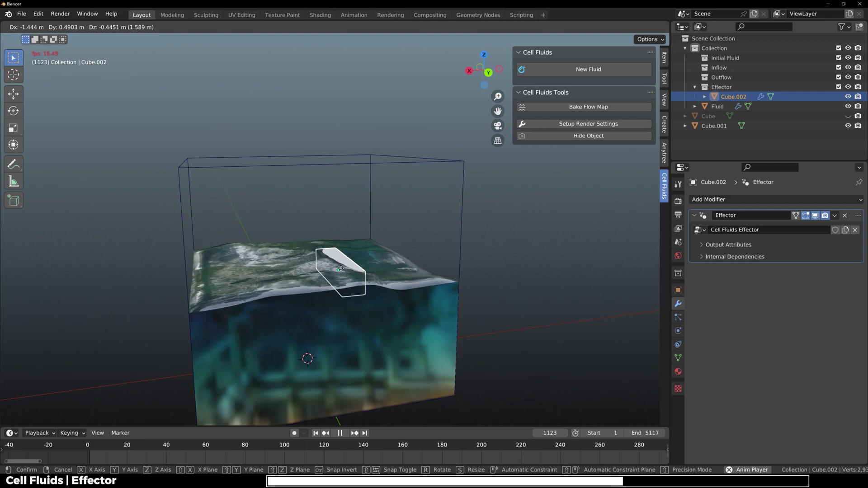
left_click_drag(341, 269, 336, 229)
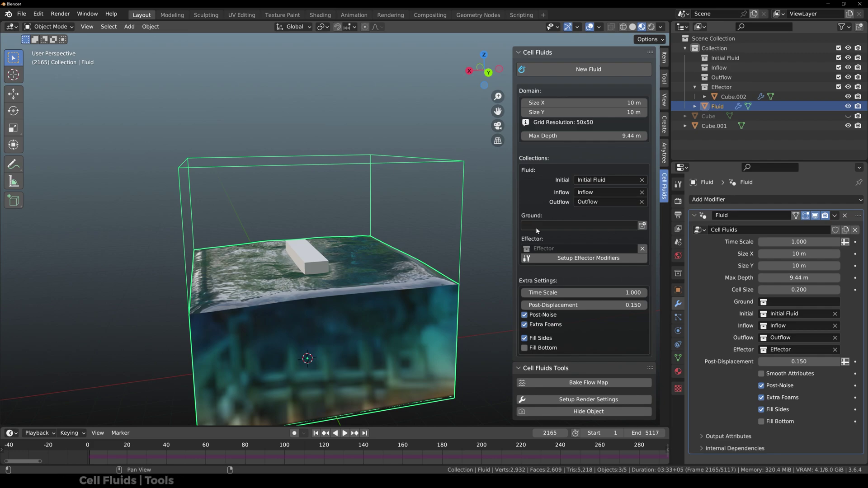
key("Delete")
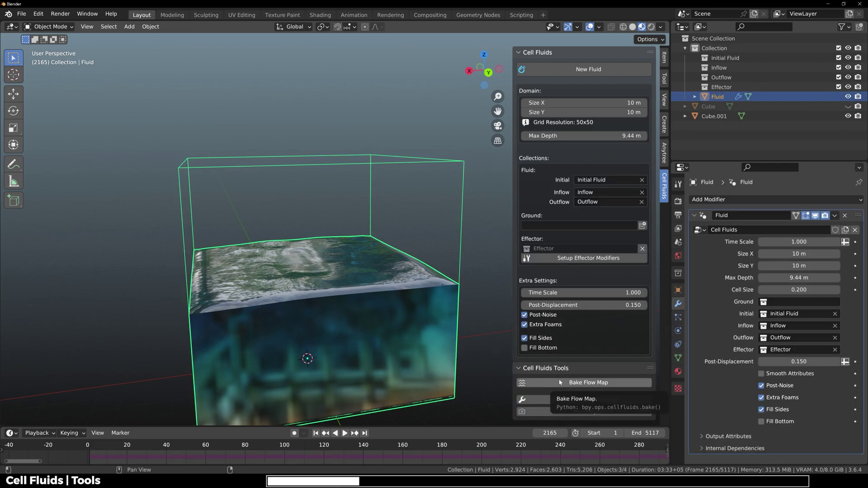
Bake the flow map of the fluid object to turn it into a static fluid mesh, and inspect it from several angles
middle_click_drag(398, 326, 372, 317)
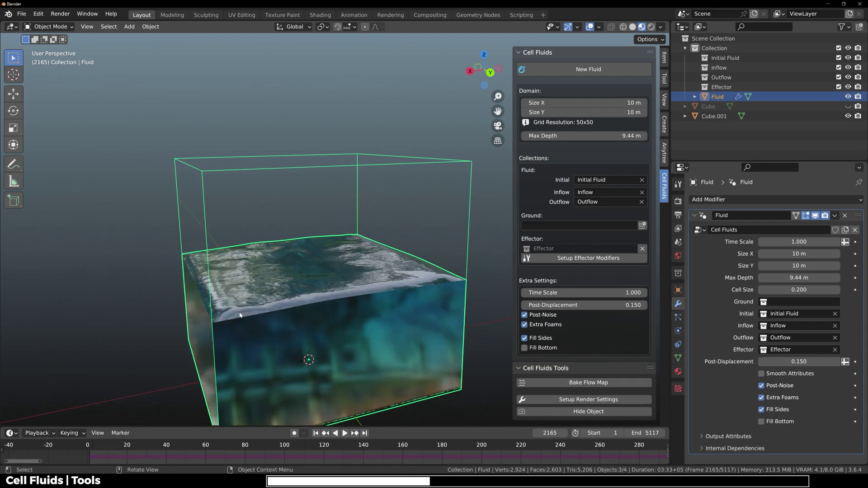
middle_click_drag(240, 315, 374, 284)
scroll(374, 284, "up", 2)
left_click(581, 380)
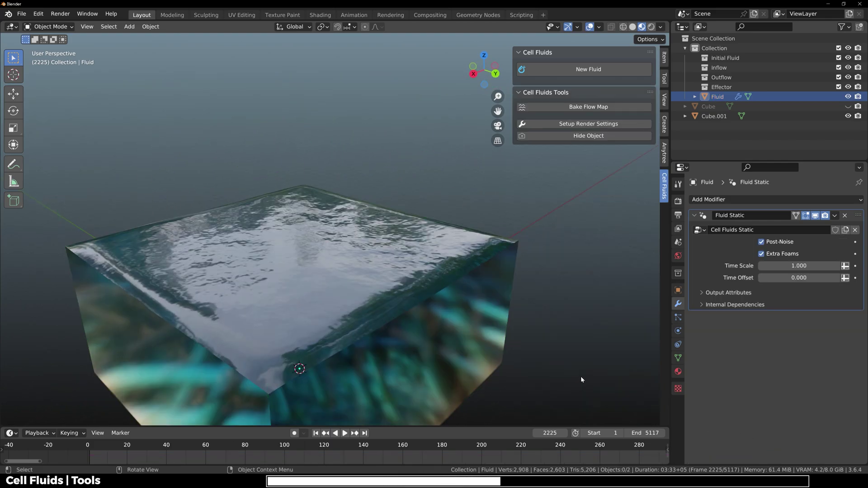
middle_click_drag(582, 380, 415, 299)
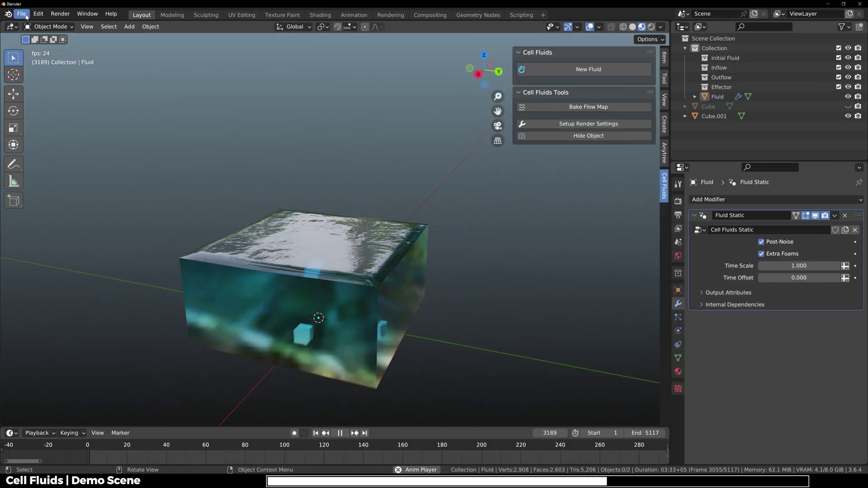
Open the Cell Fluids demo scene file in place of the current fluid scene
left_click(26, 18)
mouse_move(68, 45)
left_click(144, 45)
left_click(463, 257)
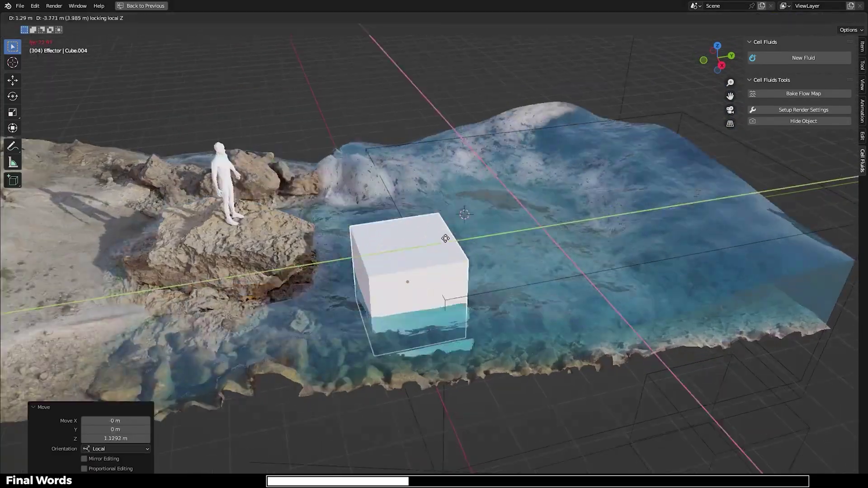
Move the white effector cube across the ocean surface, and scale and reposition the wireframe cube in the water during playback
left_click_drag(436, 220, 604, 185)
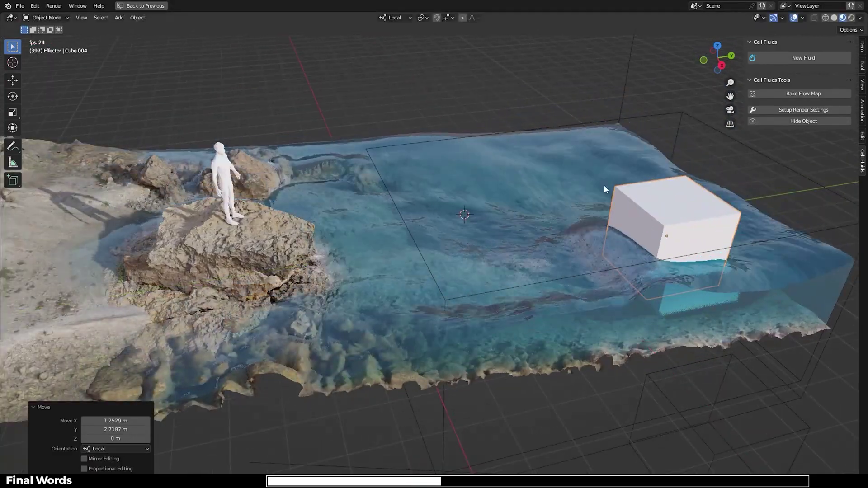
key("s")
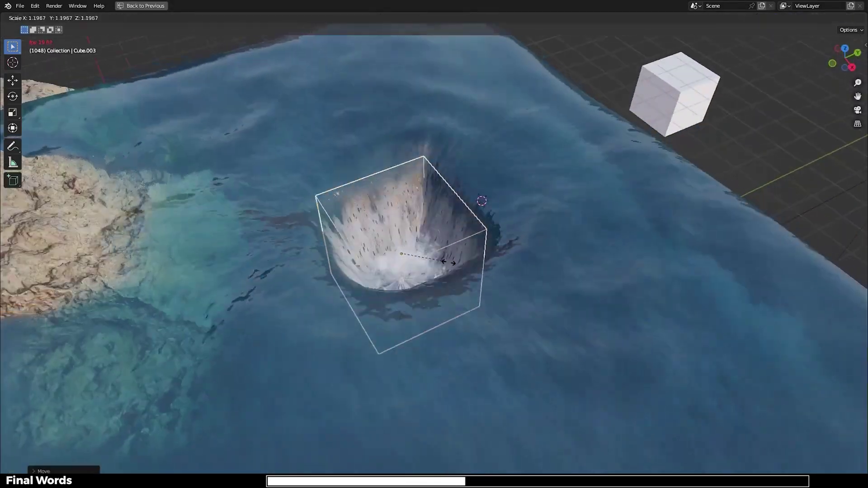
left_click(460, 267)
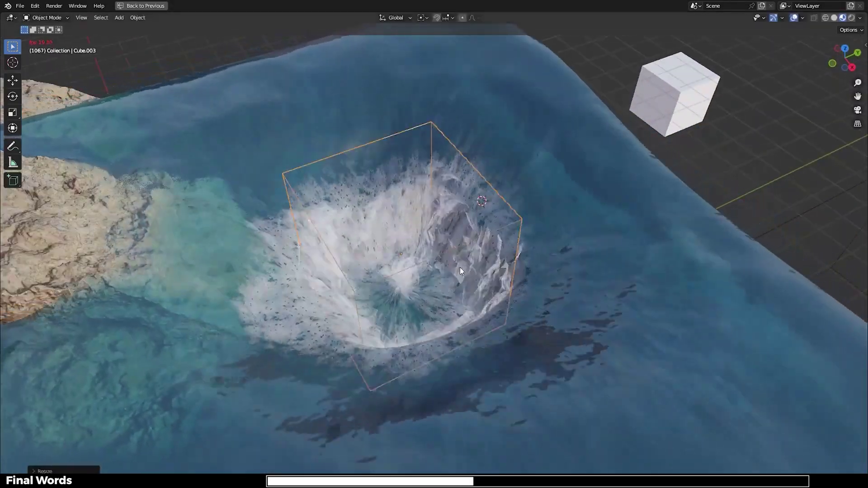
middle_click_drag(460, 267, 434, 253)
key("s")
left_click(502, 268)
middle_click_drag(502, 268, 478, 259)
key("g")
left_click(576, 336)
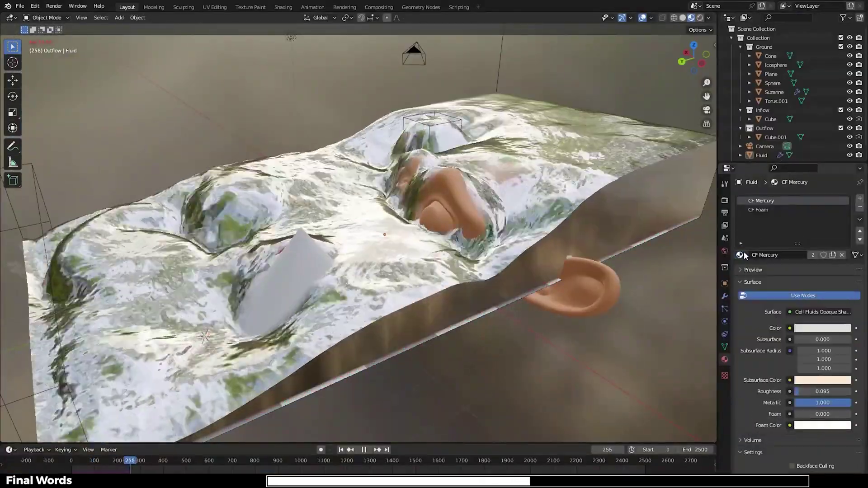
Replace the CF Mercury material on the fluid with CF Foam and reopen the list of materials
left_click(740, 255)
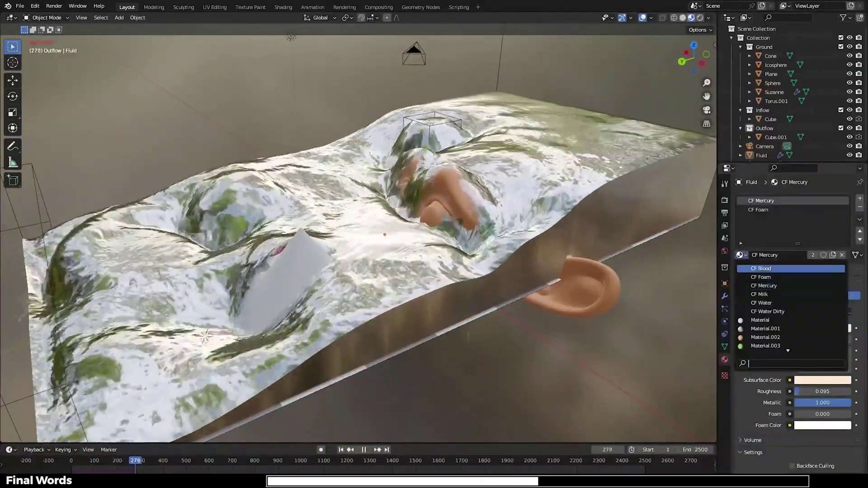
left_click(761, 278)
left_click(740, 255)
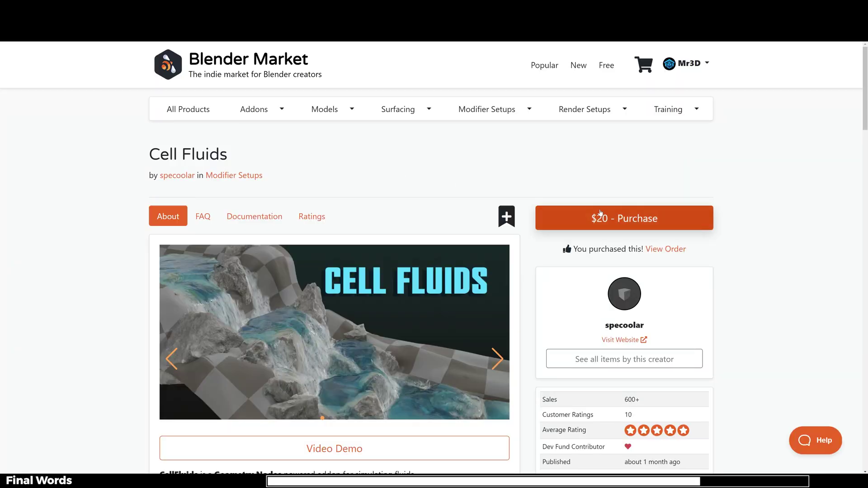
Review the Features and Limitations sections for Cell Fluids on its Blender Market product page
scroll(763, 267, "down", 6)
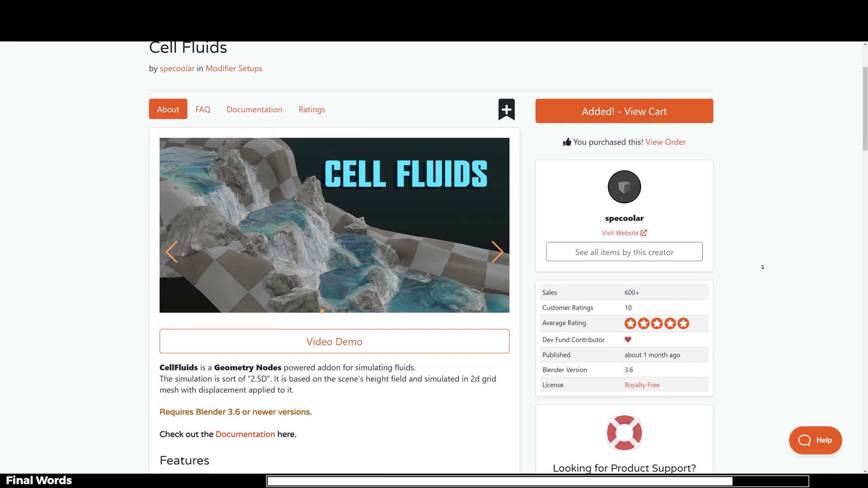
scroll(763, 267, "down", 1)
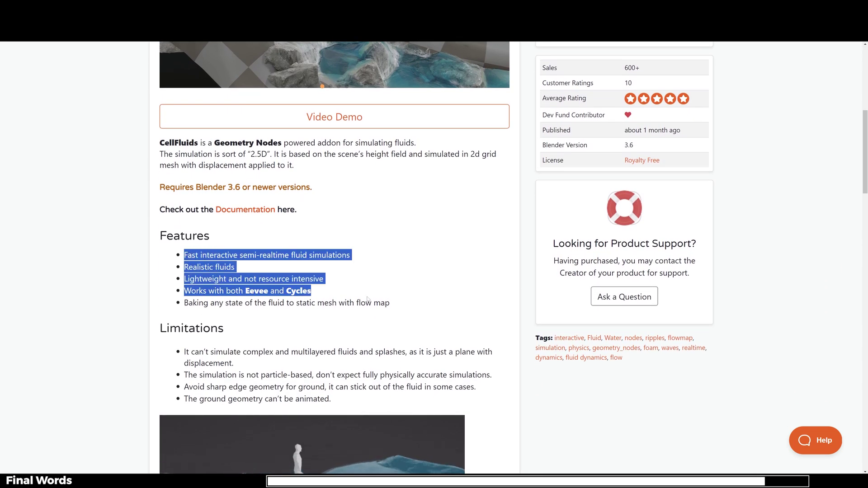